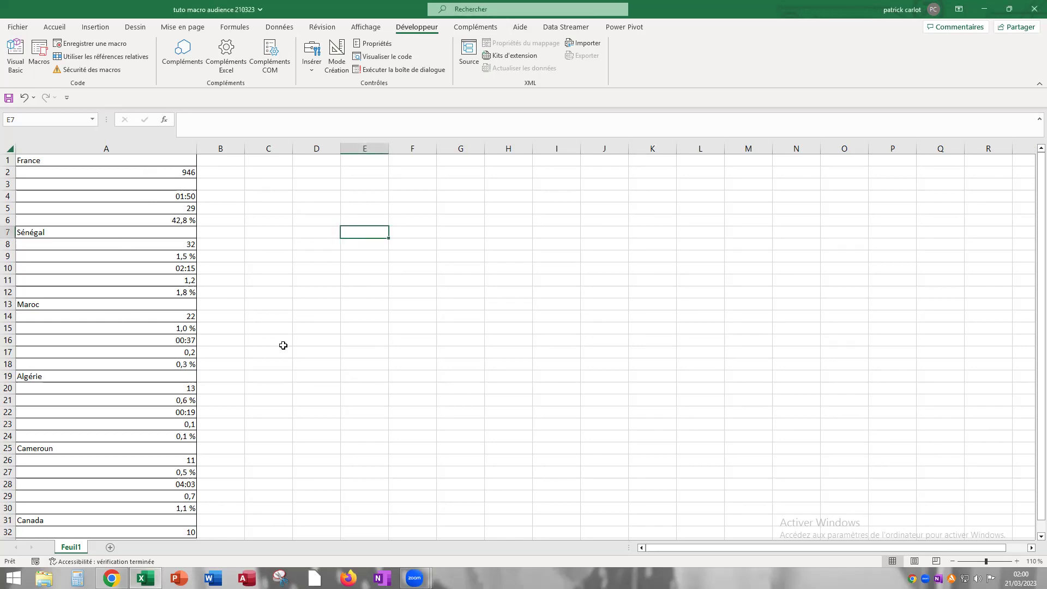
Review the country list by selecting D1:D6, the top of column E, and cells A2, A8, A14
scroll(283, 346, "down", 2)
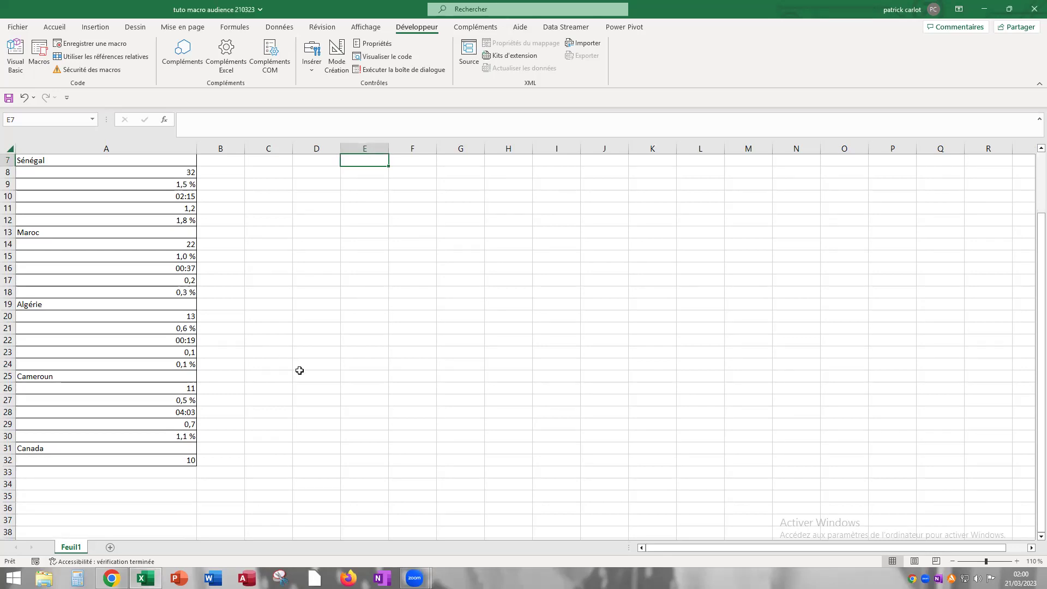
scroll(299, 370, "up", 1)
scroll(300, 370, "up", 1)
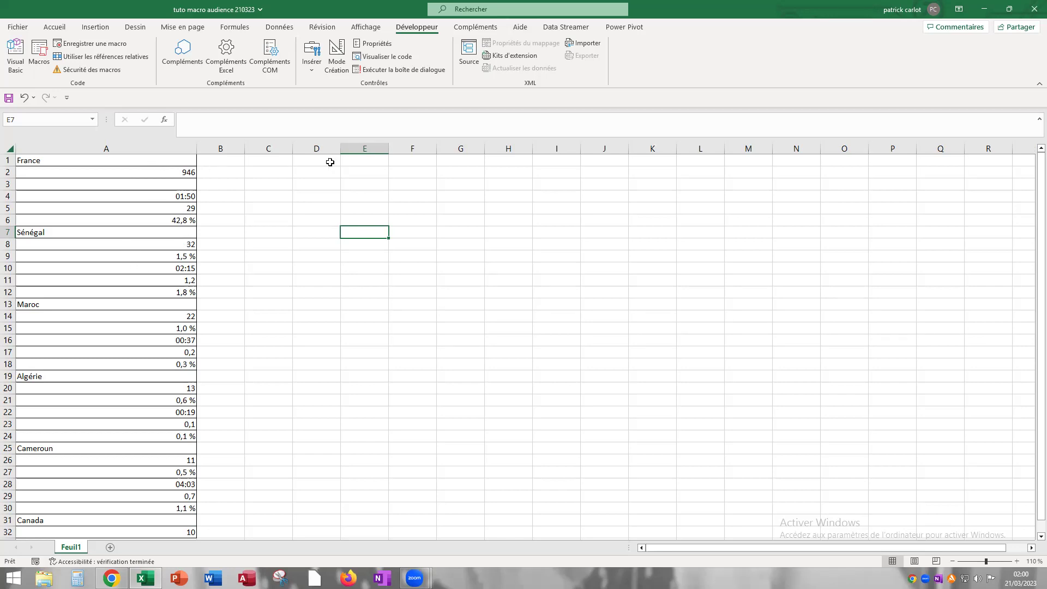
left_click_drag(318, 161, 312, 217)
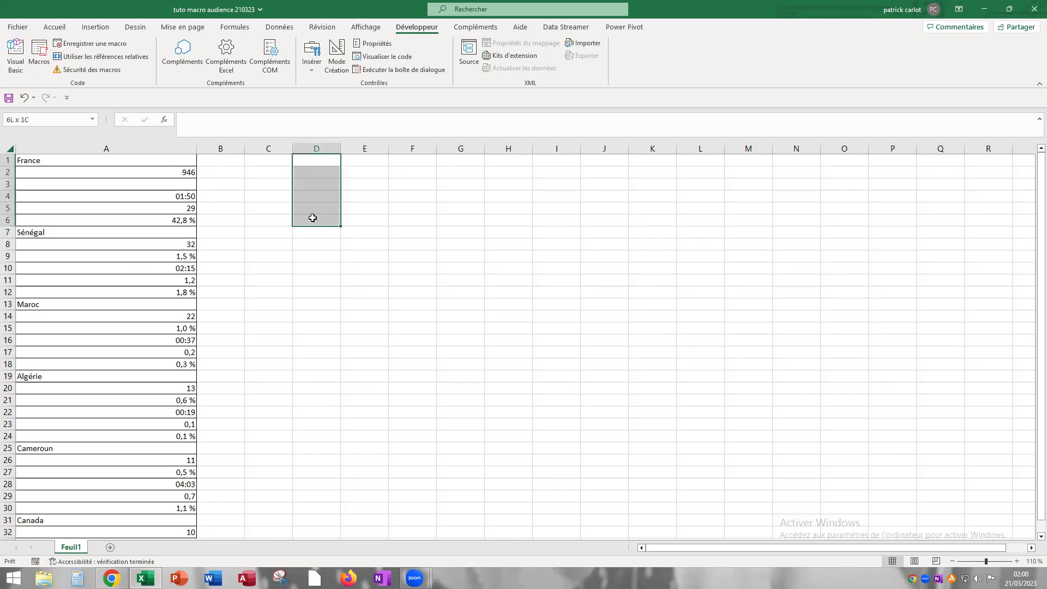
left_click_drag(367, 161, 364, 218)
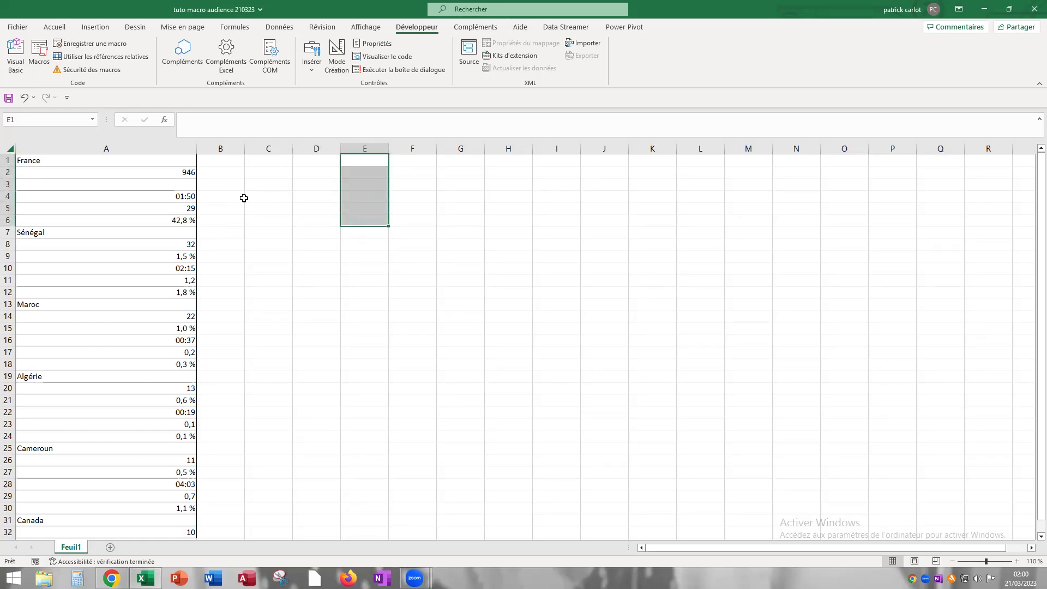
left_click(182, 172)
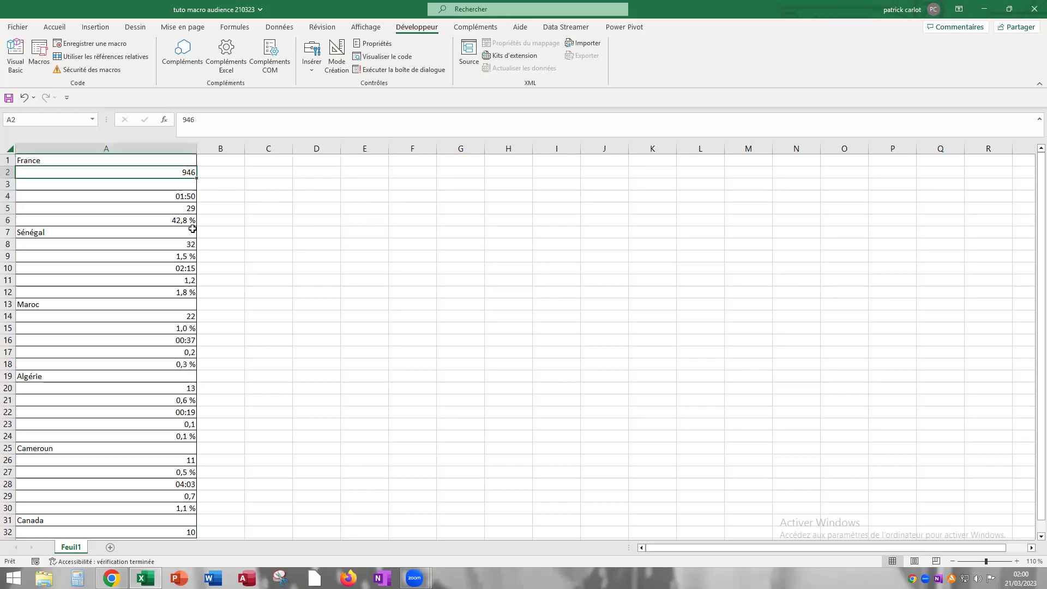
left_click(179, 247)
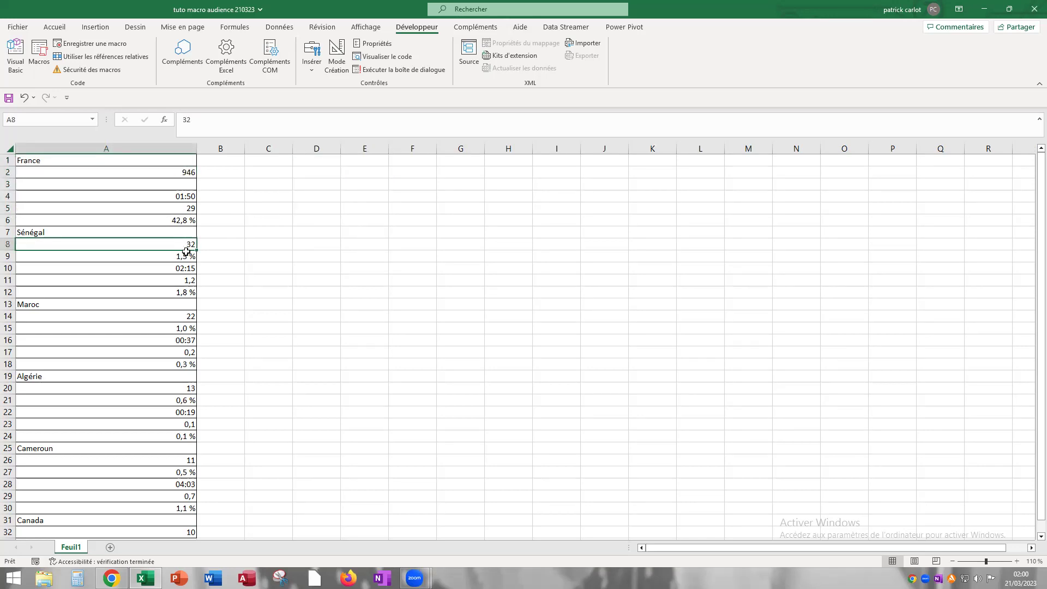
left_click(158, 320)
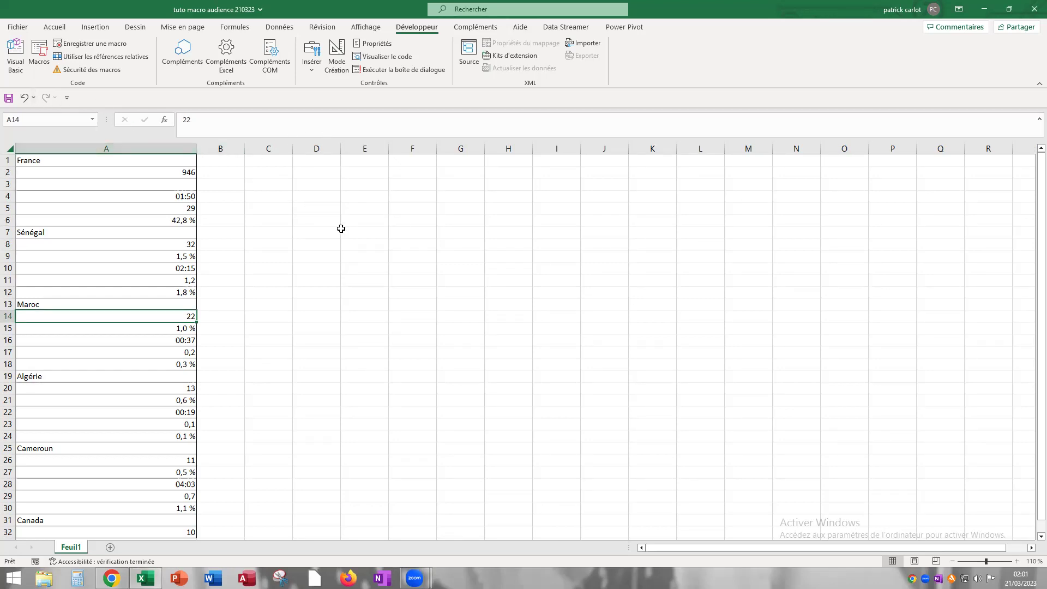
Start recording a macro named 'extraitpays' stored in this workbook
left_click(97, 45)
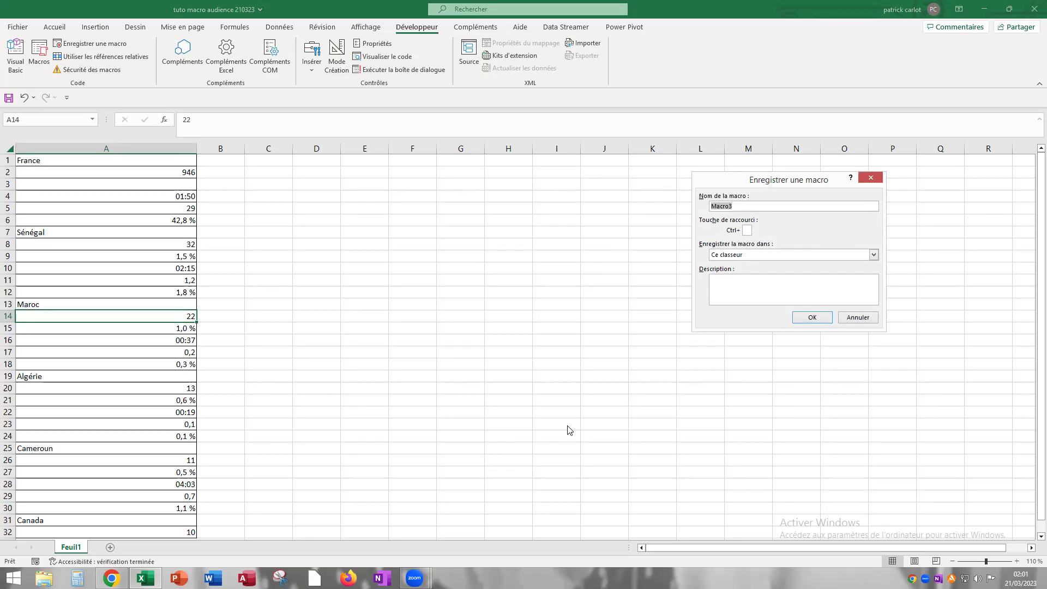
type("extraitpays")
left_click(809, 317)
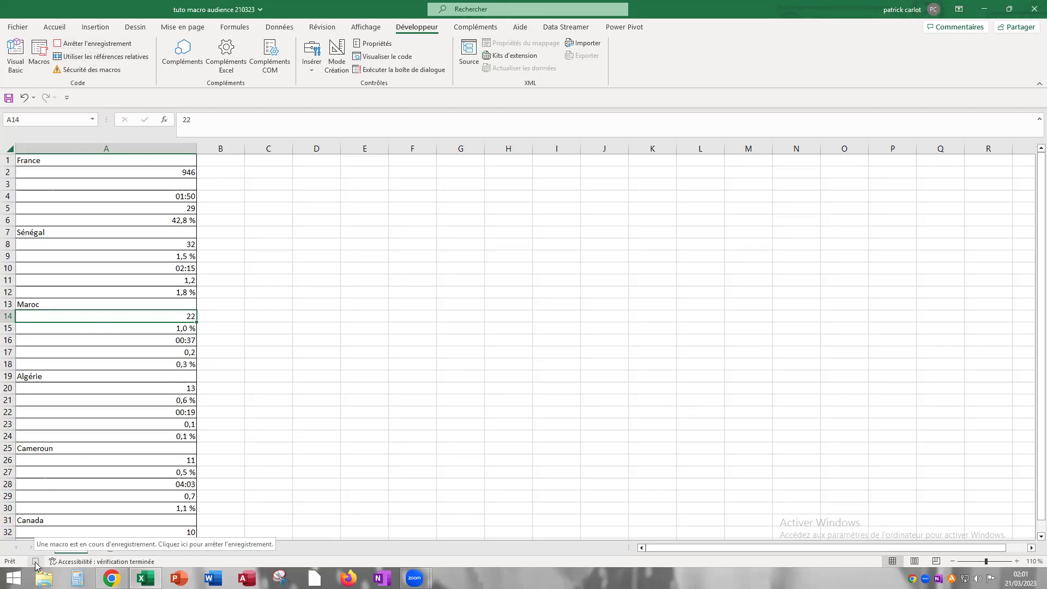
Copy France from A1 and paste it into D1
left_click(154, 161)
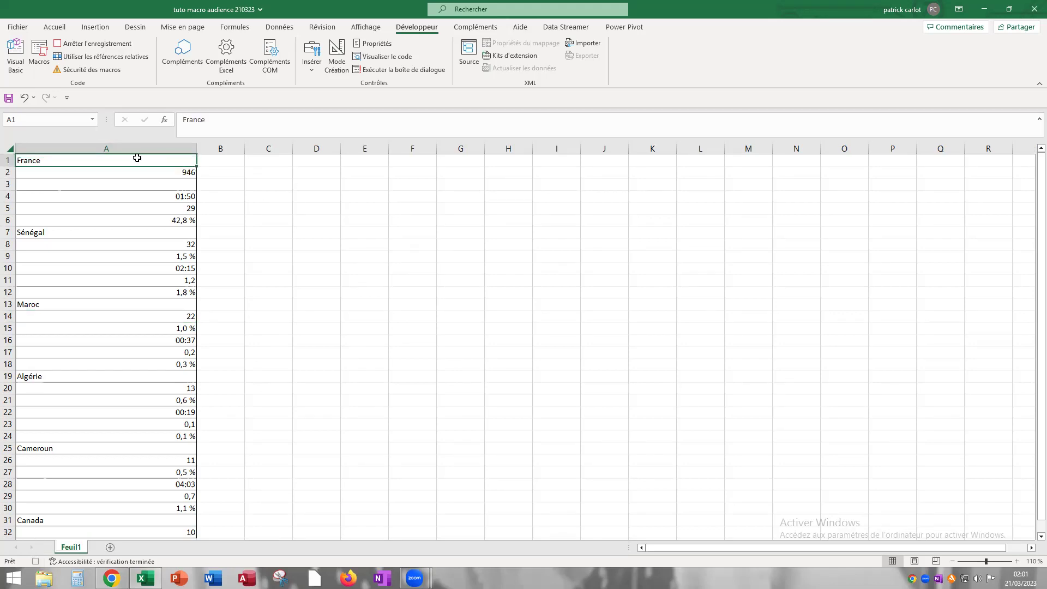
right_click(141, 162)
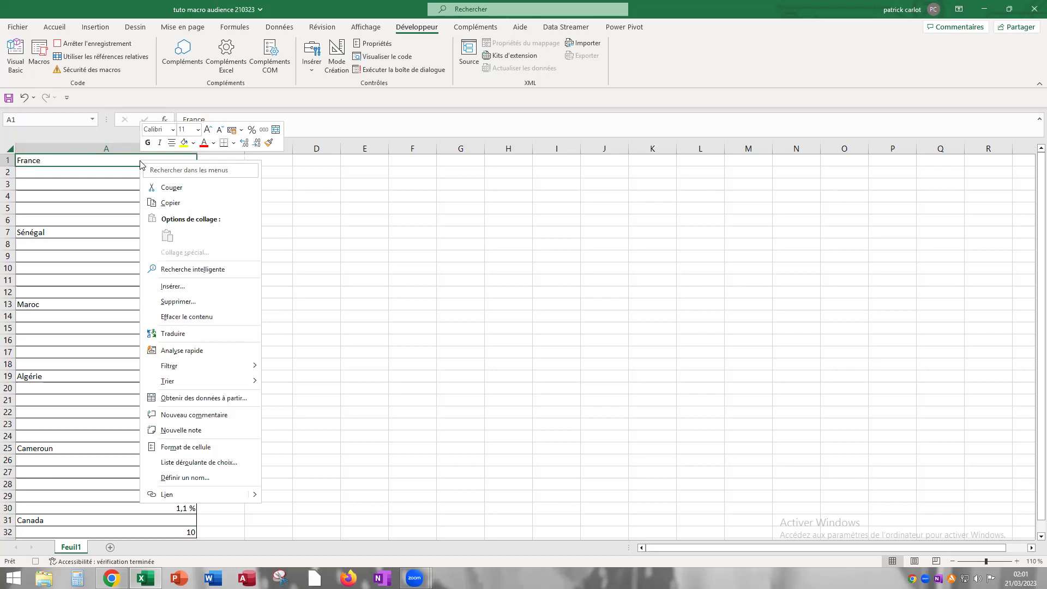
left_click(181, 203)
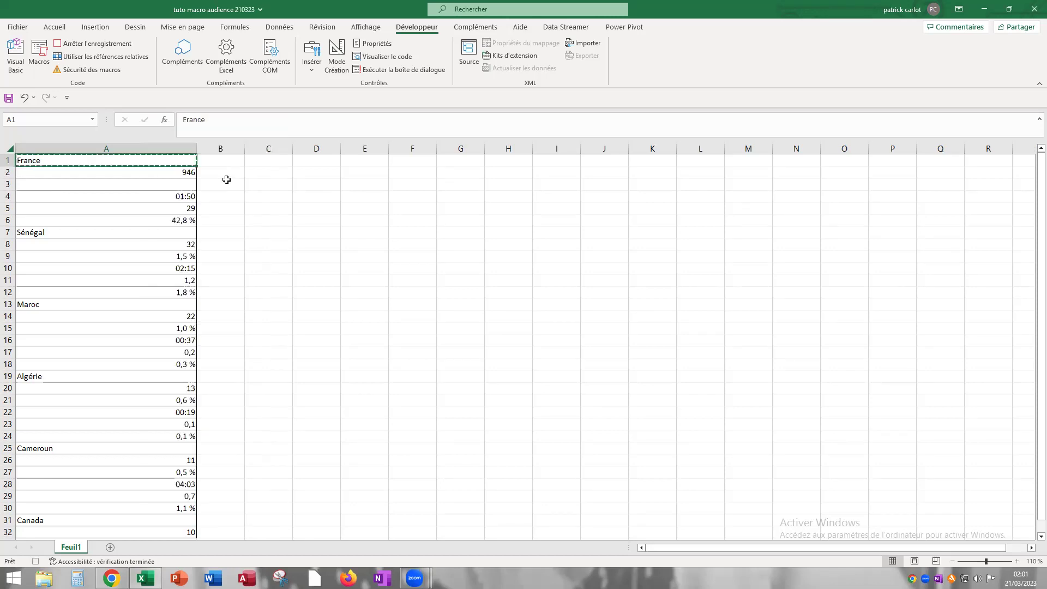
left_click(324, 163)
right_click(324, 163)
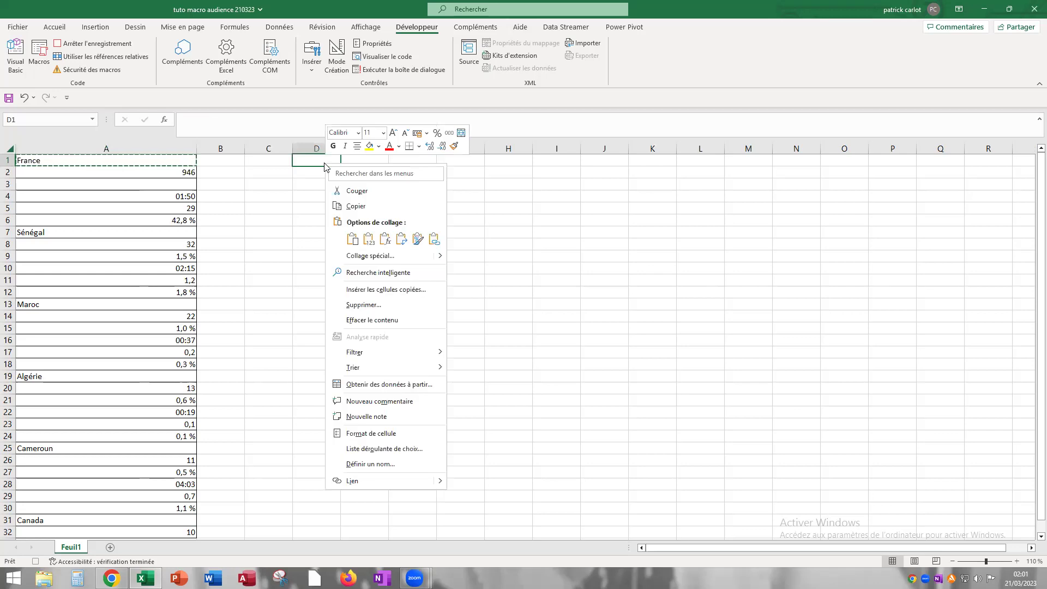
left_click(345, 236)
Copy Sénégal from A7 into D2, cancel the copy mode, and stop the recording
left_click(77, 232)
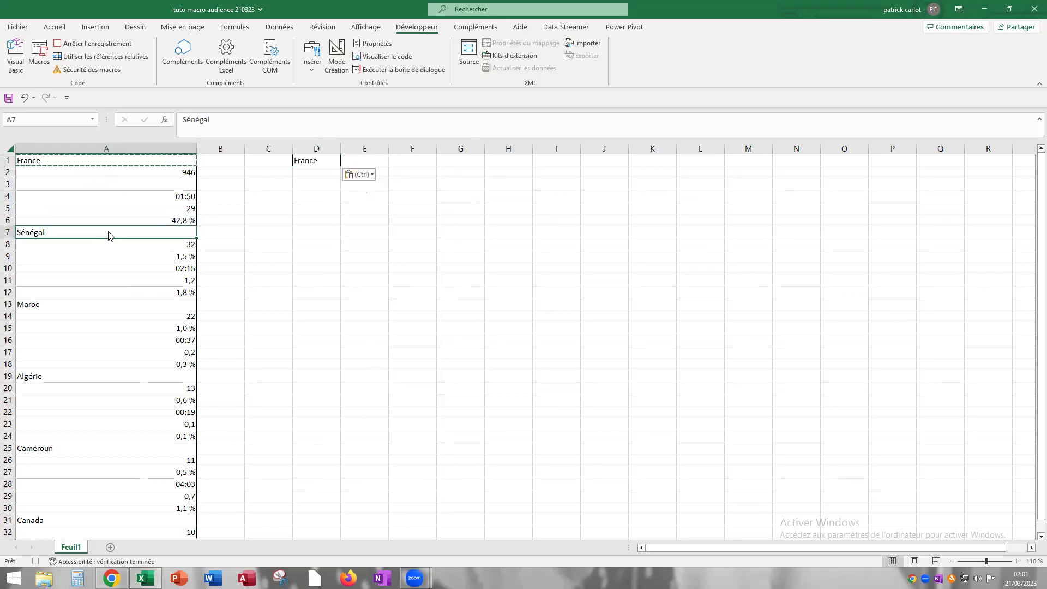
right_click(110, 232)
left_click(141, 266)
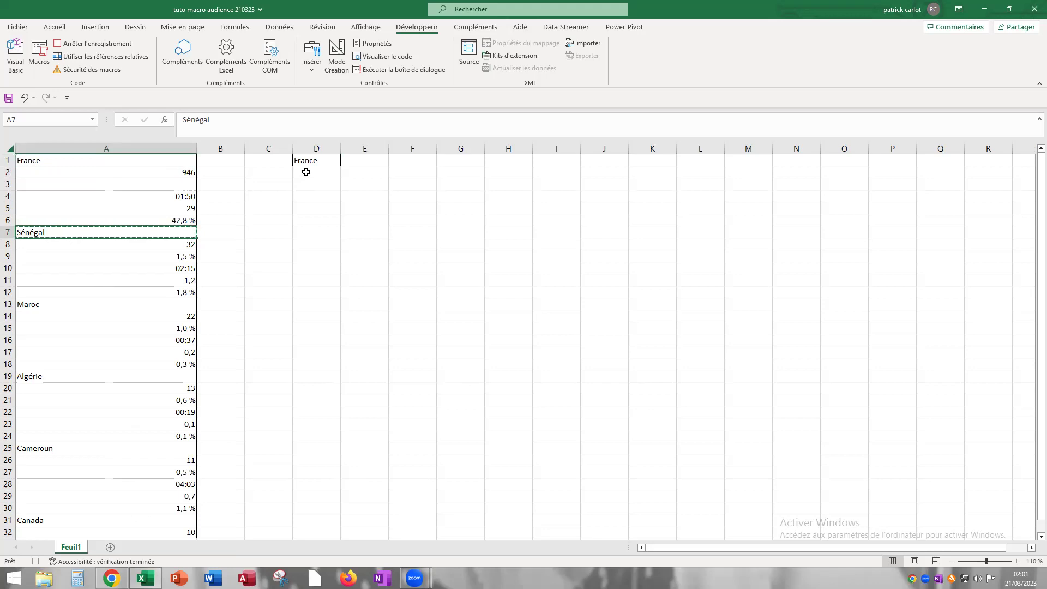
left_click(306, 172)
right_click(306, 171)
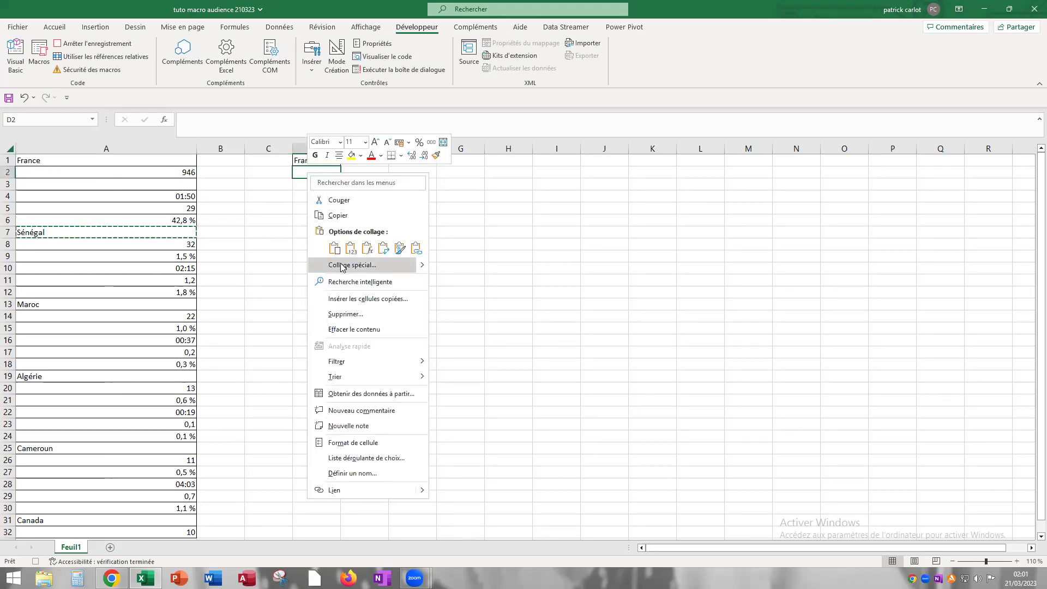
left_click(334, 249)
key("Escape")
left_click(101, 44)
Delete column D and run the extraitpays macro to refill it
left_click(313, 148)
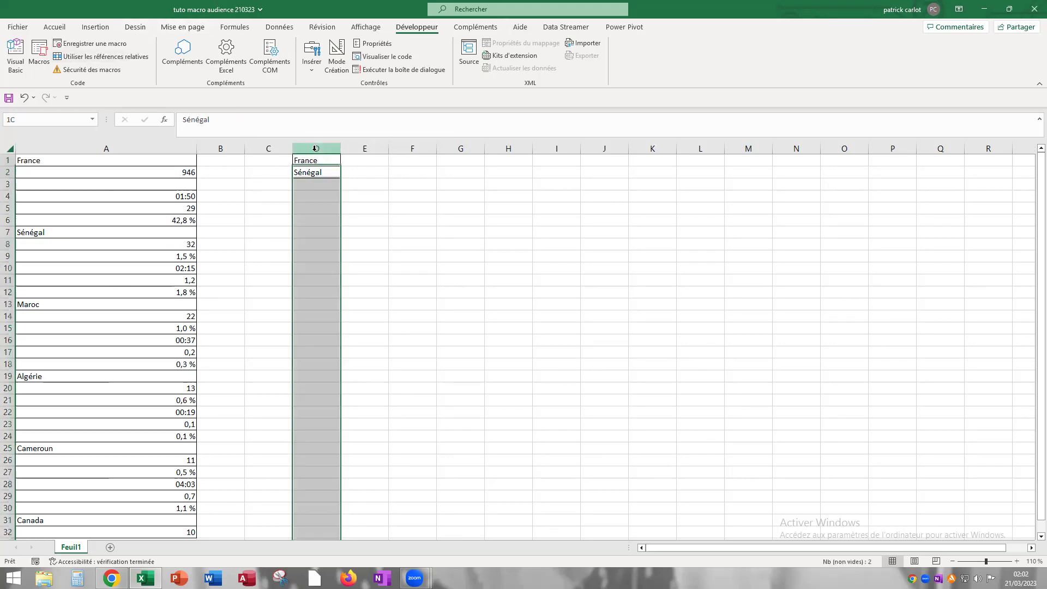
right_click(321, 200)
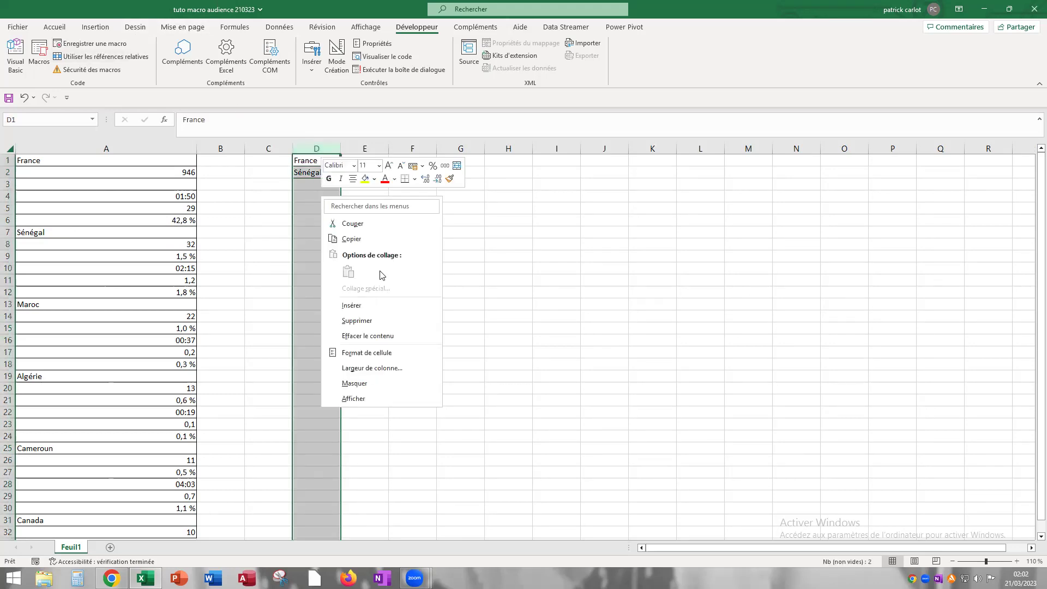
left_click(357, 320)
left_click(413, 256)
left_click(37, 54)
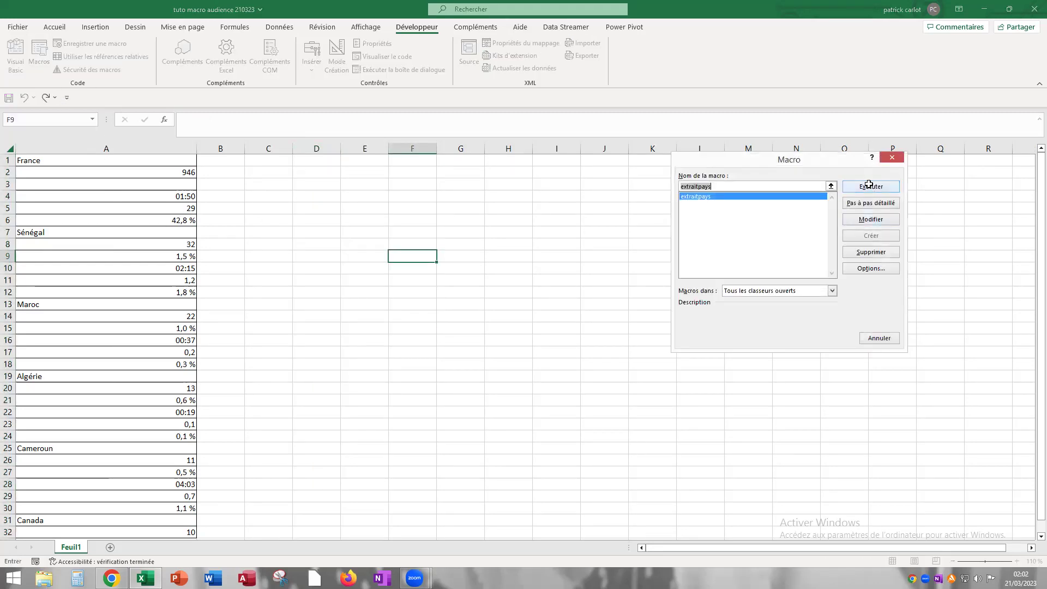
left_click(868, 186)
Delete column D again to clear the macro's results, then select C7
left_click(317, 148)
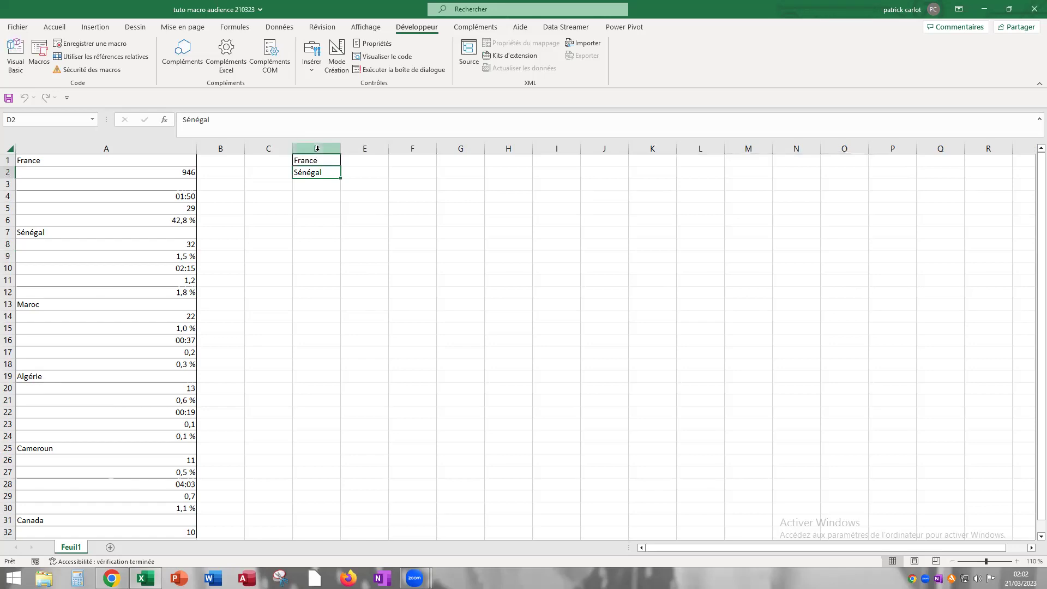
right_click(314, 221)
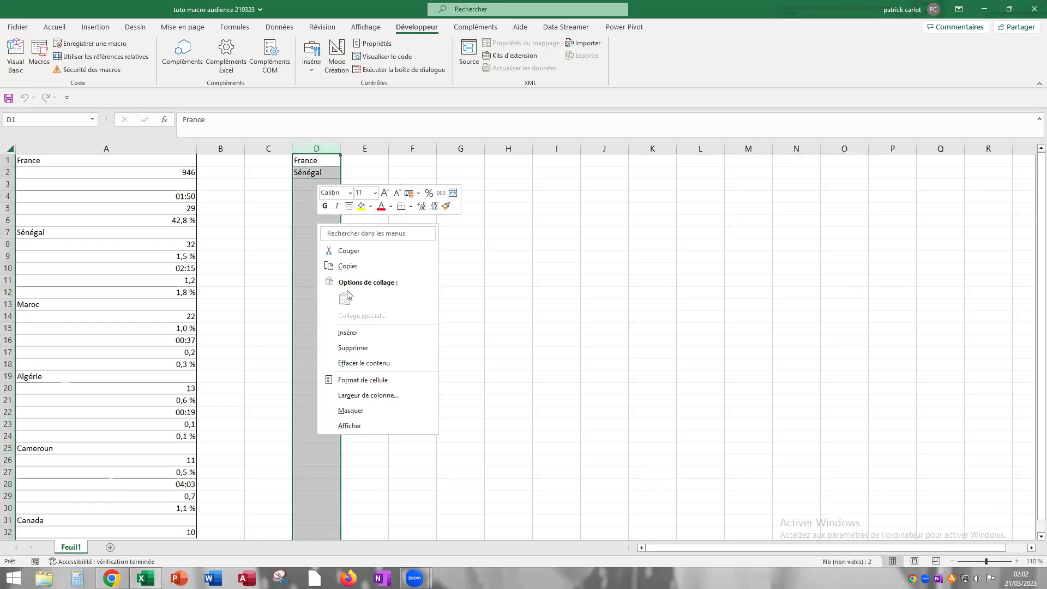
left_click(347, 350)
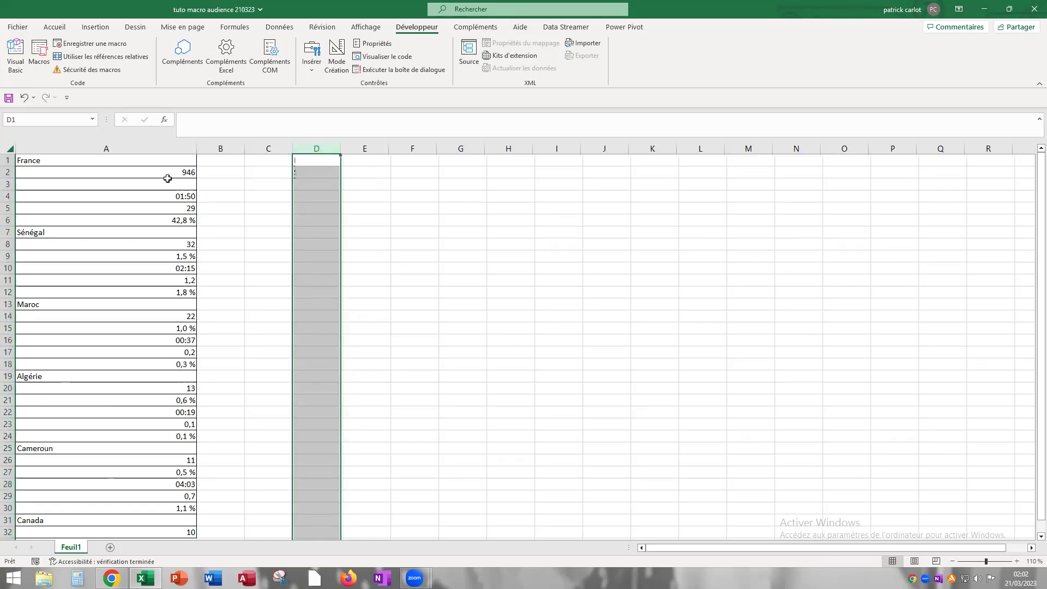
left_click(259, 230)
Step into the extraitpays code from the Macro list and remove the apostrophe on line 6
left_click(38, 54)
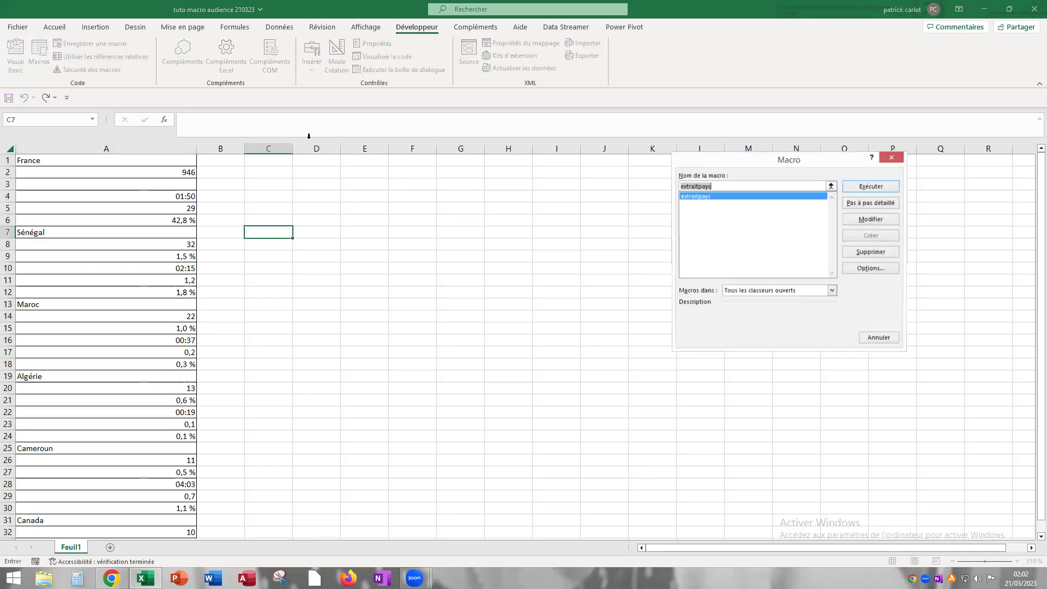
left_click(864, 205)
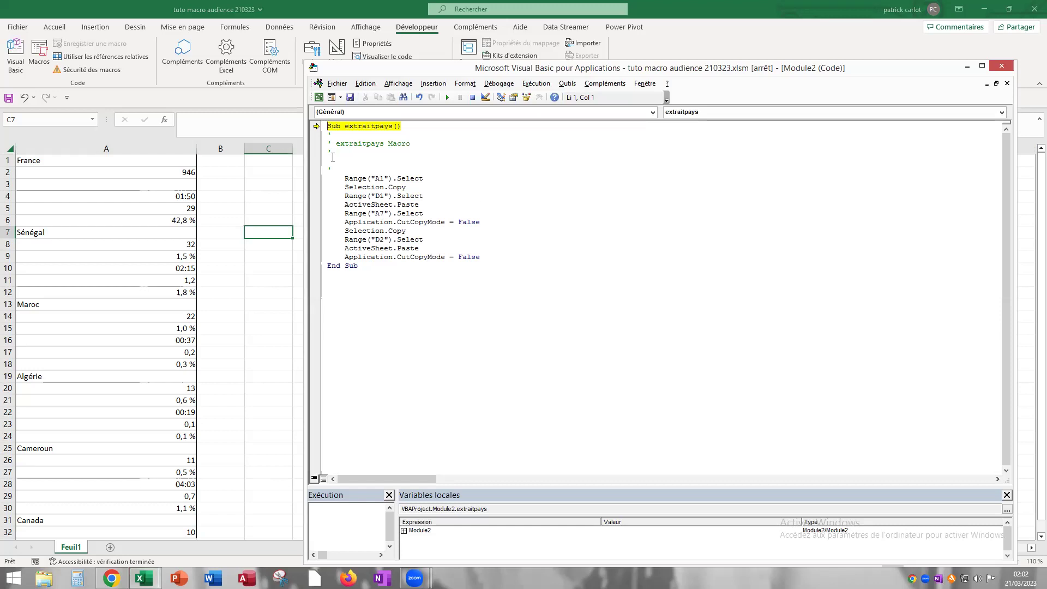
key("BackSpace")
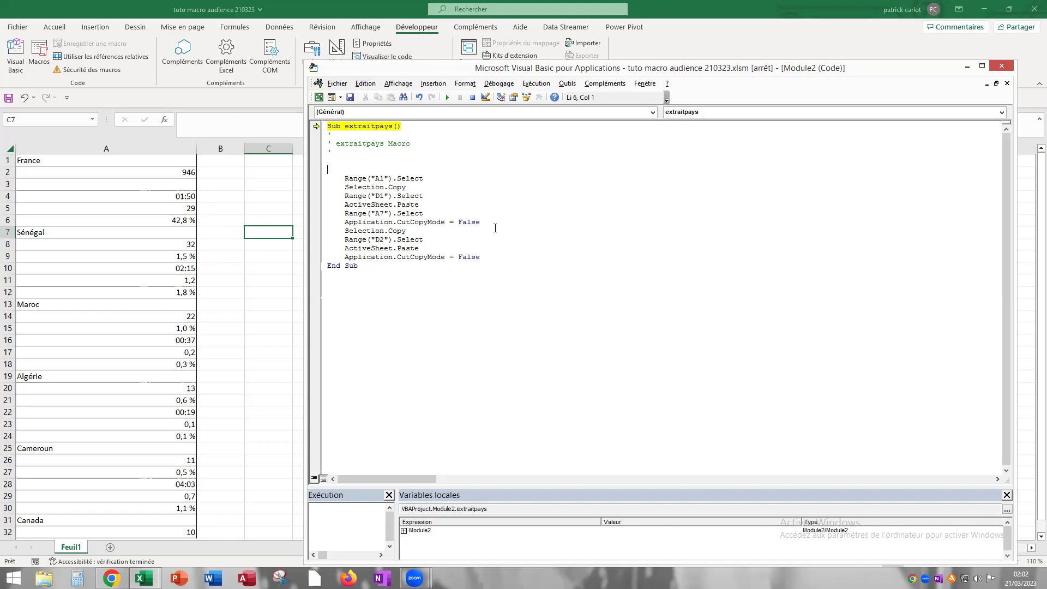
Declare lignesource and lignecible As Integer
type("Dim ")
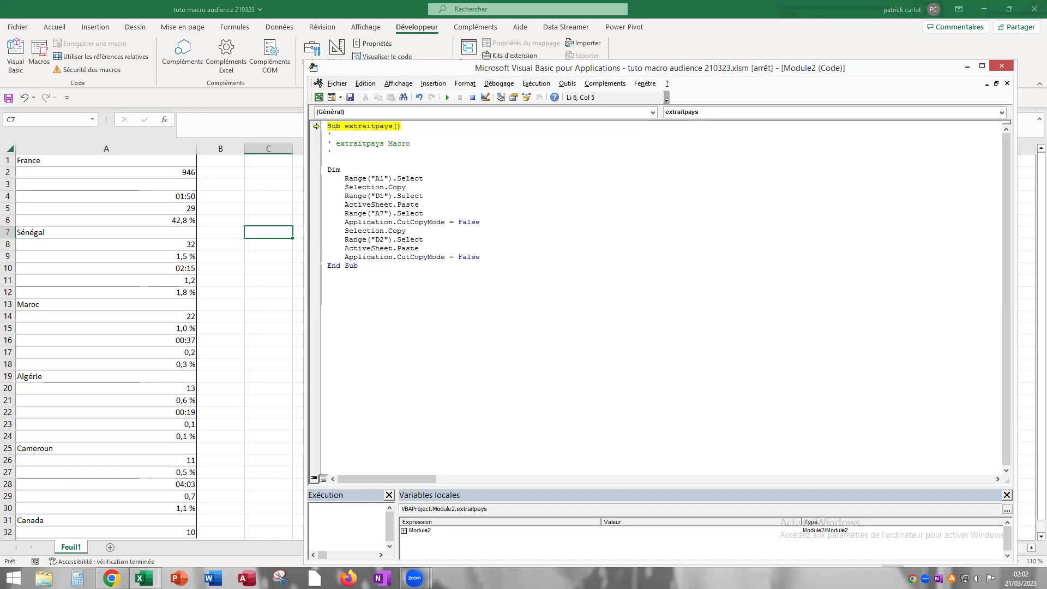
type("lignesource A")
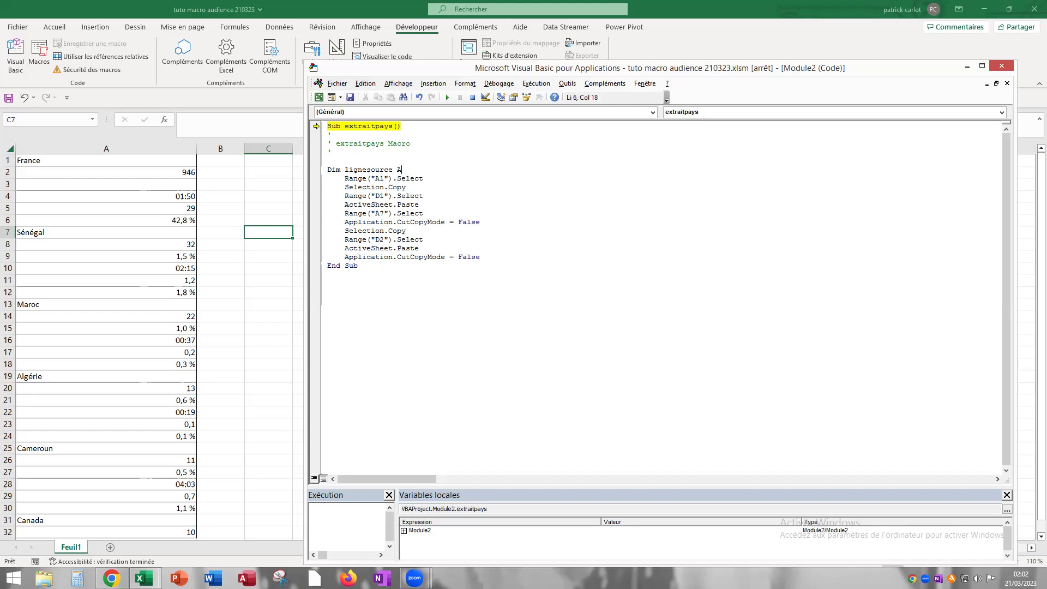
type("s IN")
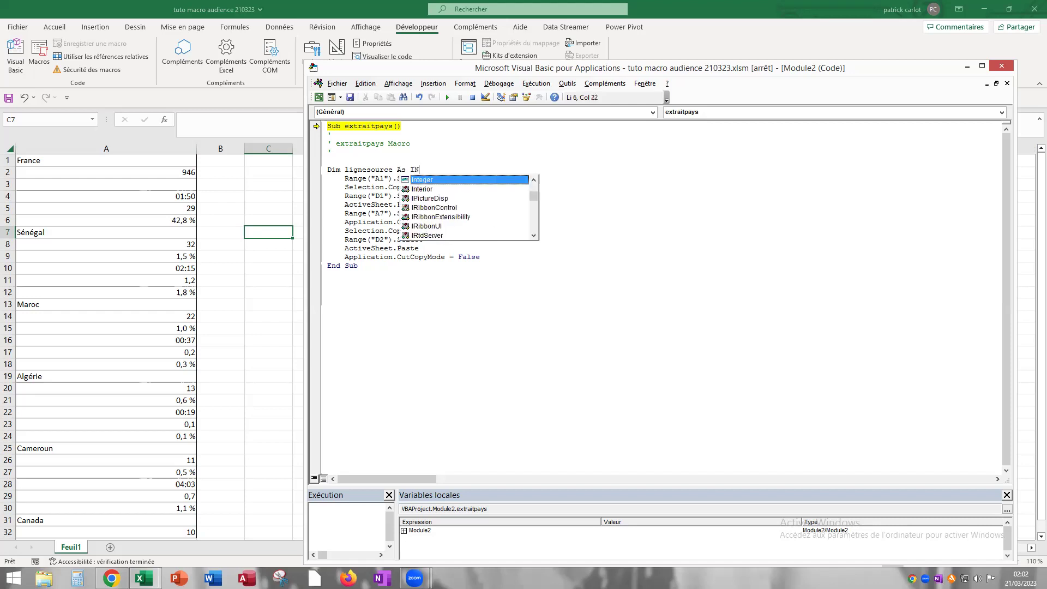
double_click(432, 180)
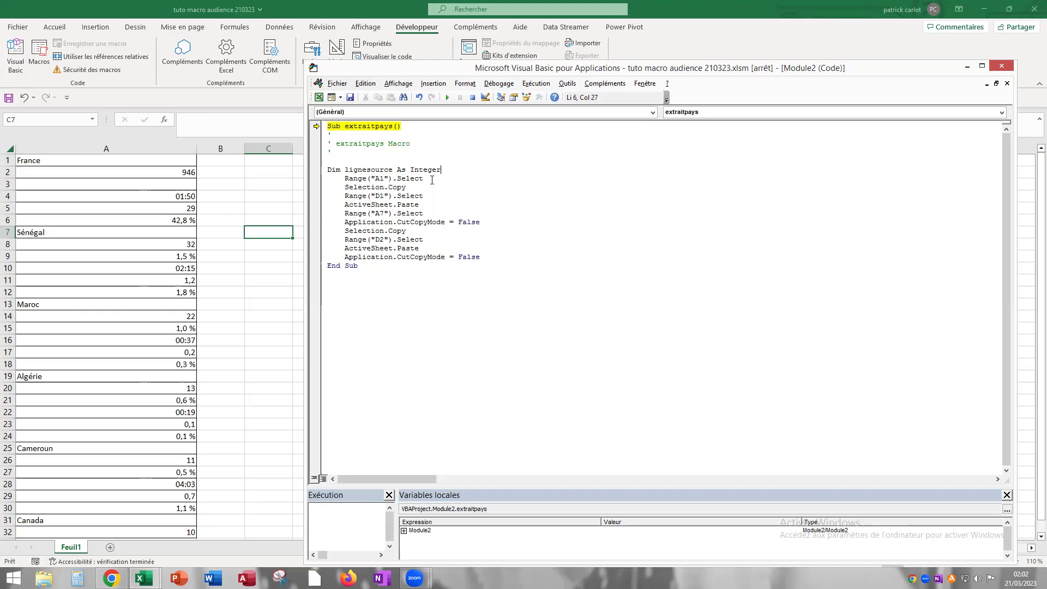
key("Return")
type("Dim lign")
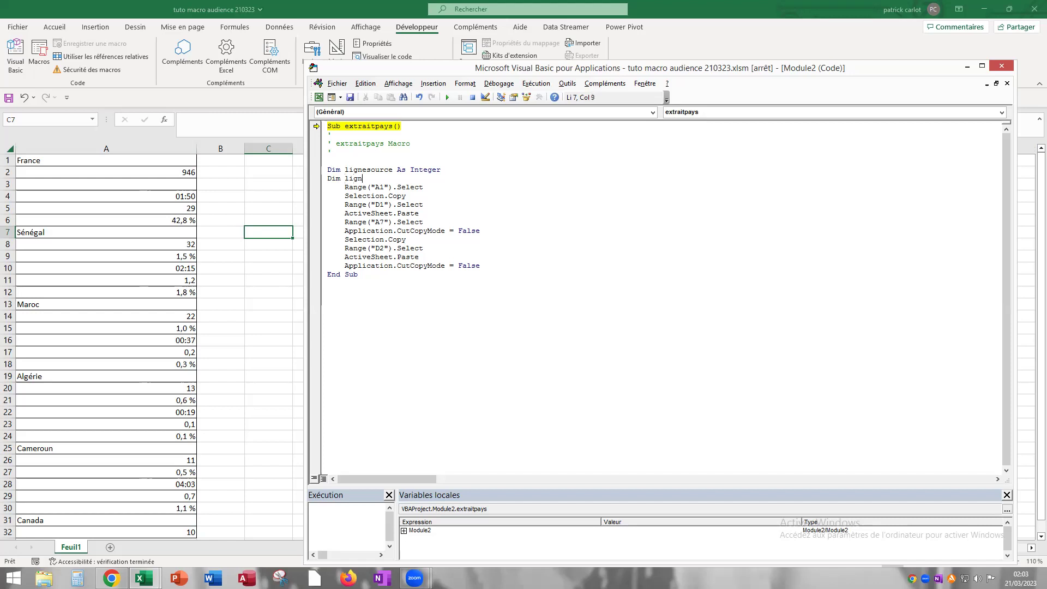
type("e")
type(" As")
type(" int")
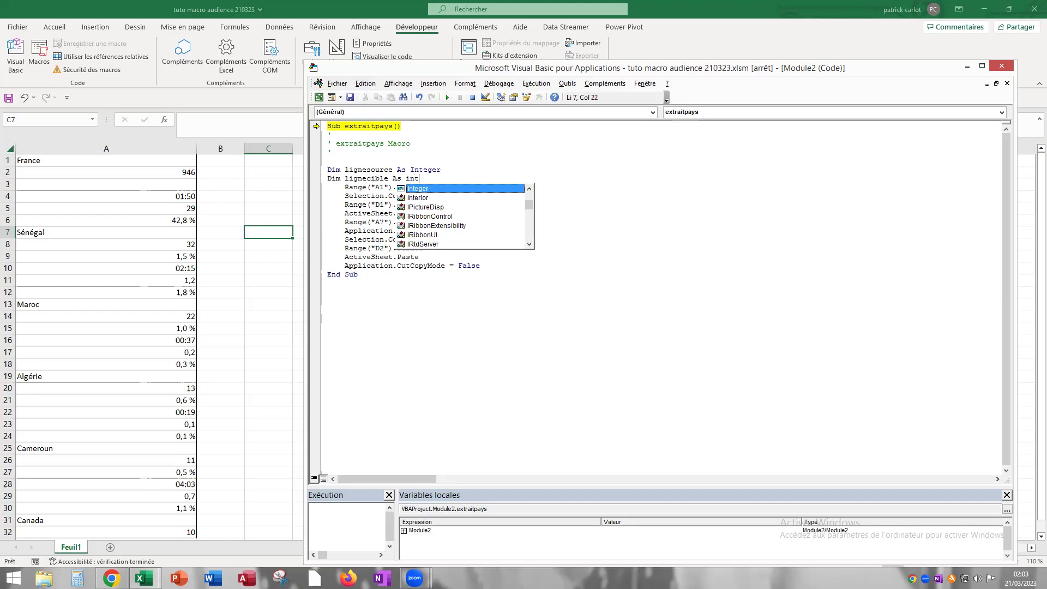
double_click(420, 188)
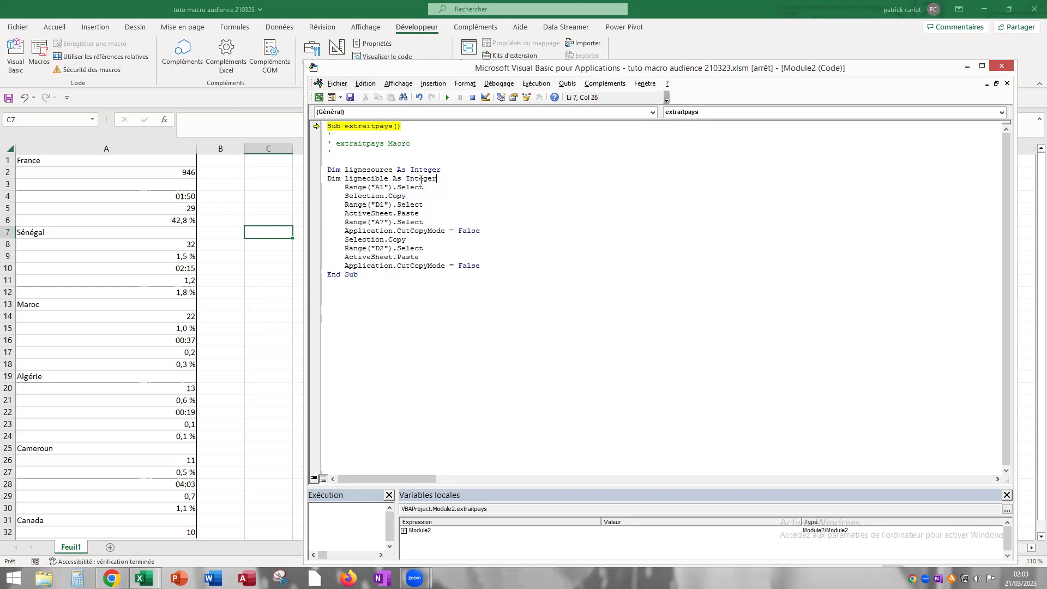
key("Return")
type("lignesou")
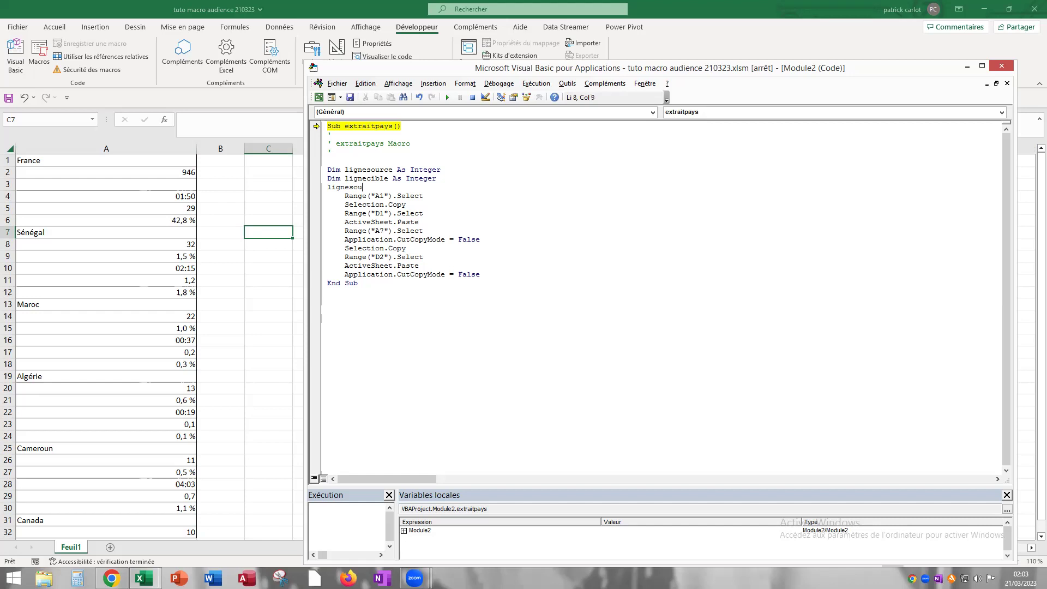
Initialize the counters with lignesource = 1 and lignecilbe = 1
type("rce=1")
key("Return")
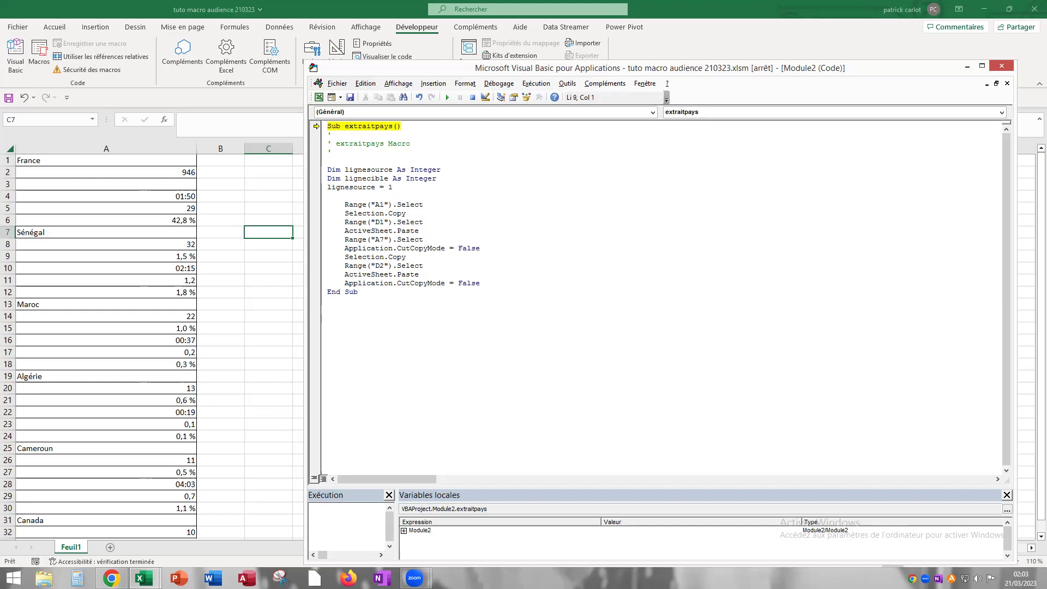
type("lignecilbe=1")
key("Return")
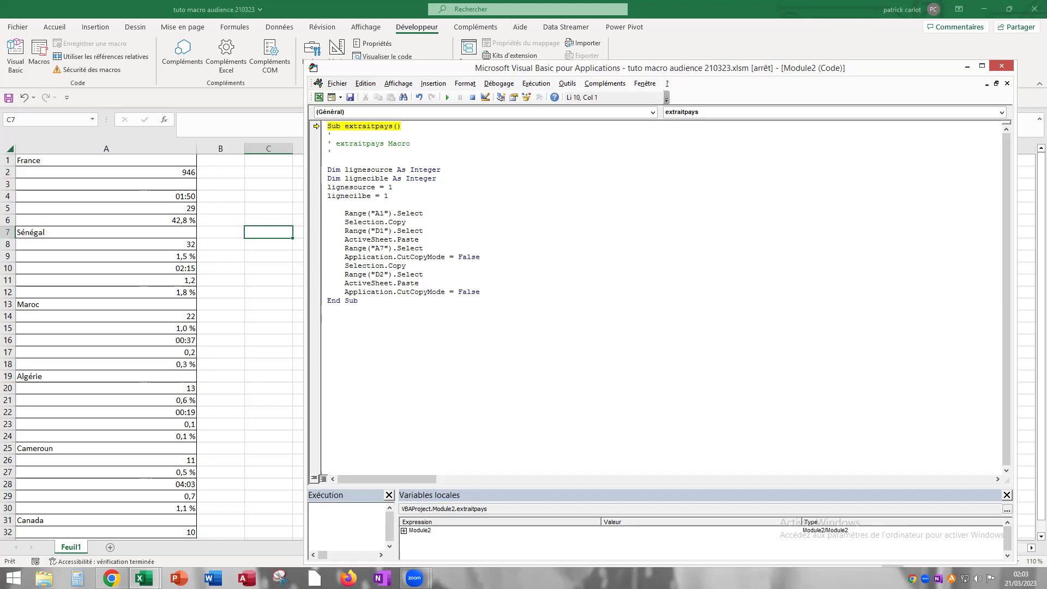
Fix the 'lignecilbe' typo and add For lignesource = 1 To 31 Step 6 below it
left_click(366, 195)
key("BackSpace")
key("BackSpace")
type("bl")
left_click(396, 196)
key("Down")
type("For ")
type("lignesource=1 to ")
type("31 ")
type("step ")
type("6")
Delete the Range("A7") copy block and add lignecible = lignecible + 1 followed by Next
left_click_drag(345, 248, 485, 293)
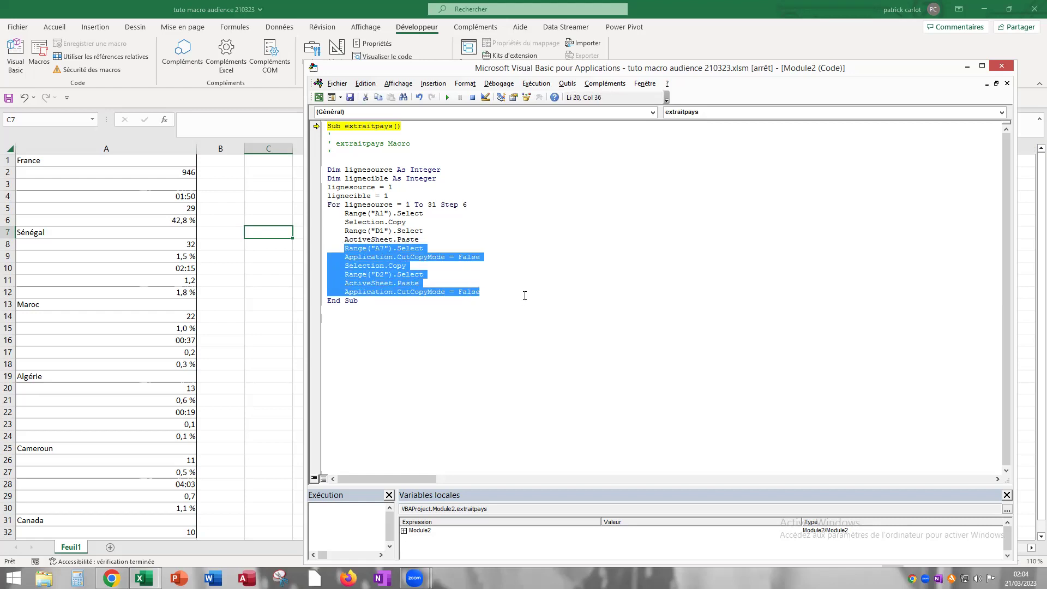
key("Delete")
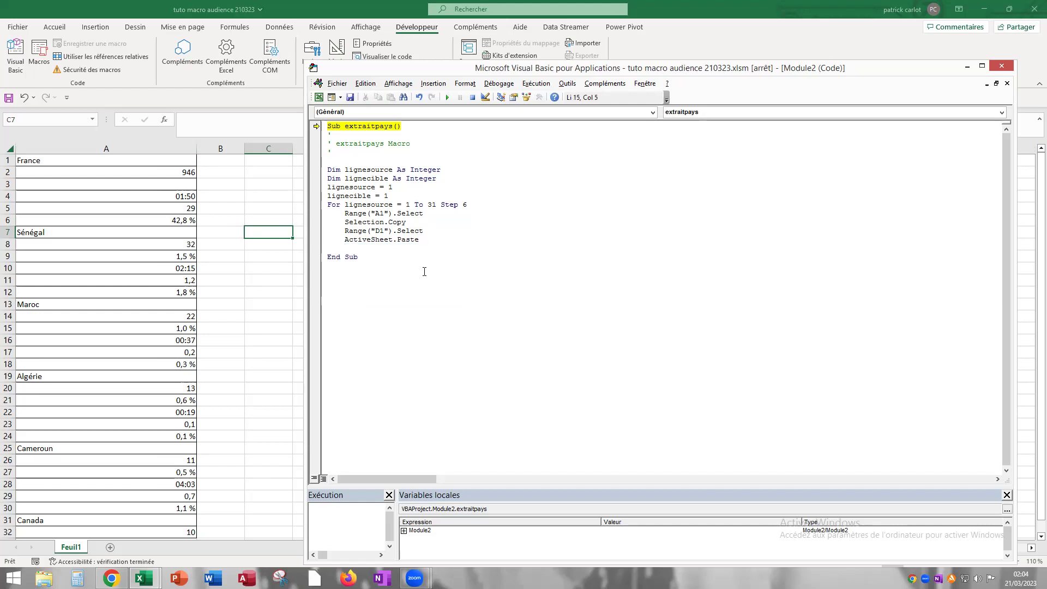
key("BackSpace")
type("lign")
type("ecible=")
type("lignecible+1")
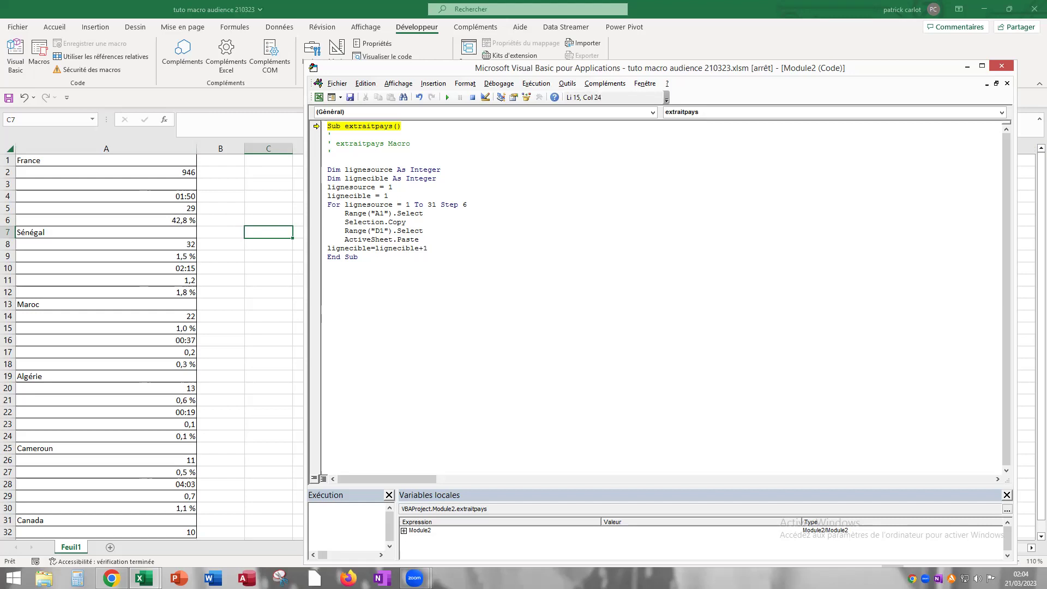
key("Return")
type("Next")
Replace the A1 reference with the start of a Cells( call
left_click_drag(370, 213, 388, 213)
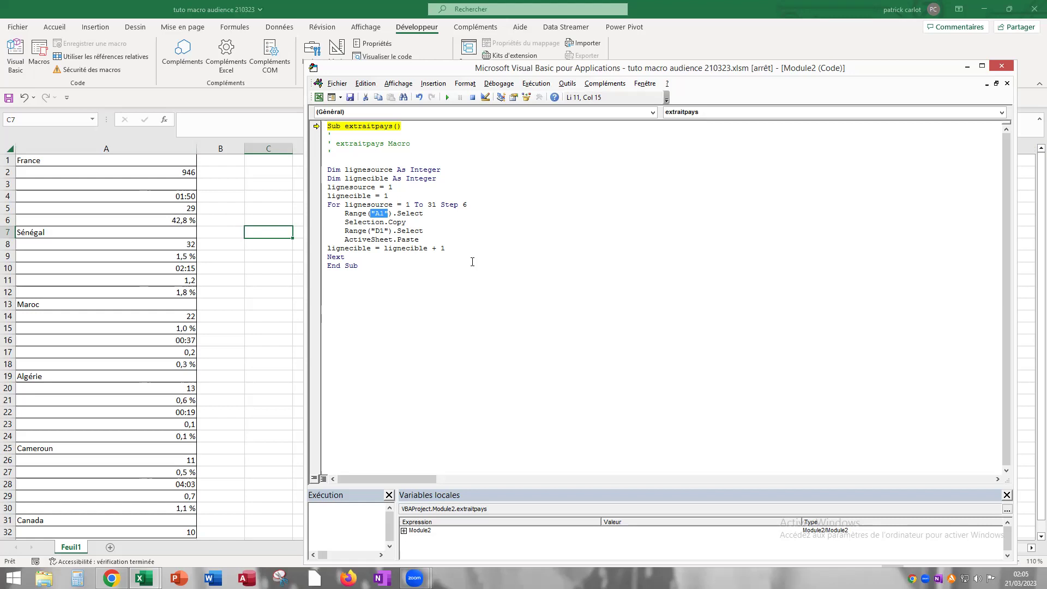
type("Celles(")
key("BackSpace")
key("BackSpace")
key("BackSpace")
Fill the source Range with Cells(lignecourse,1),(lignesource,1) and copy those arguments
type("s")
type("(")
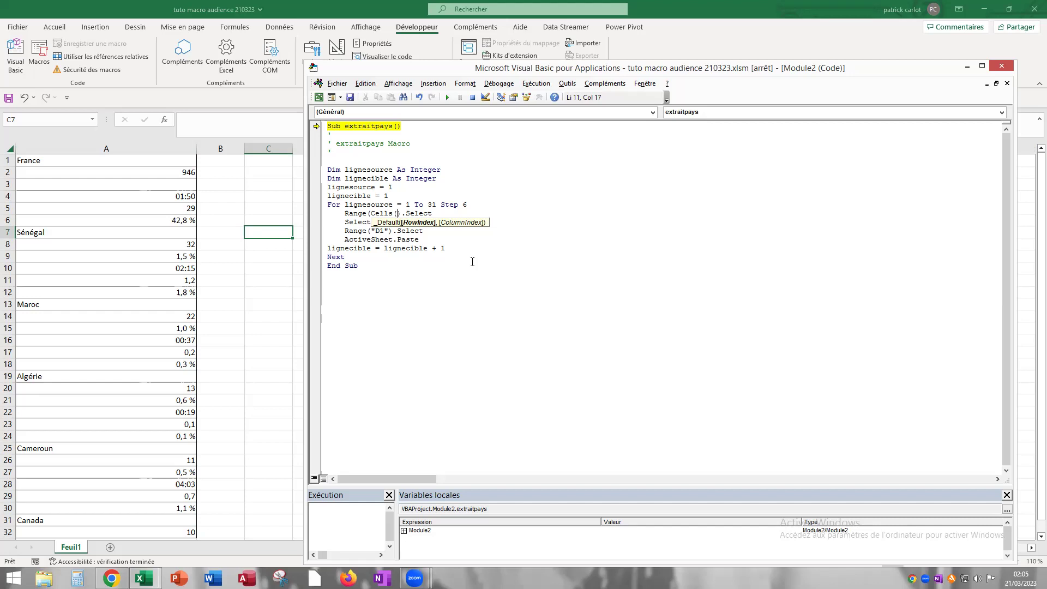
type("lignecour")
type("se,")
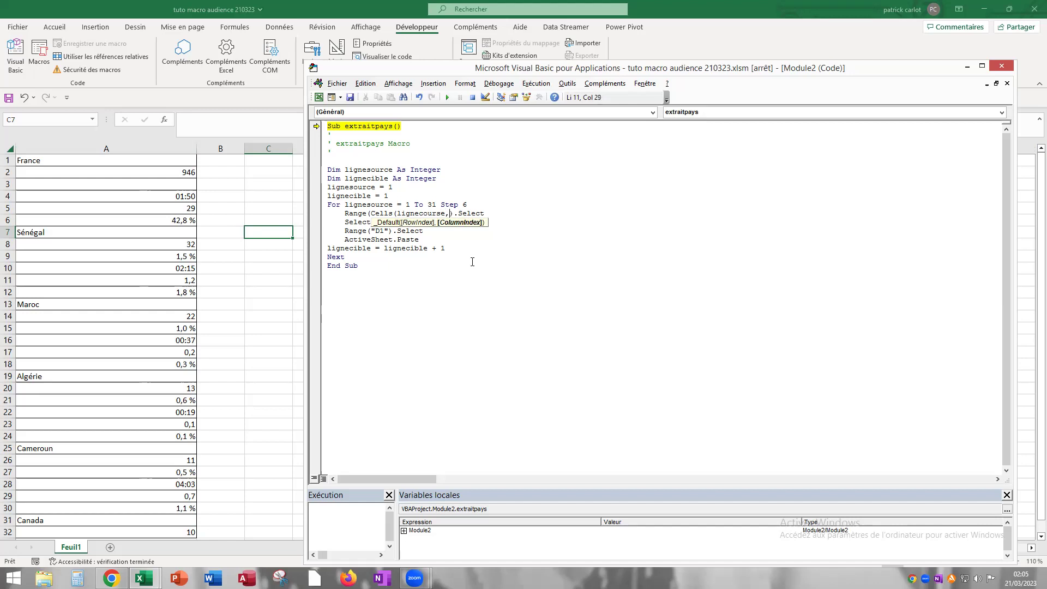
type("1")
type(")")
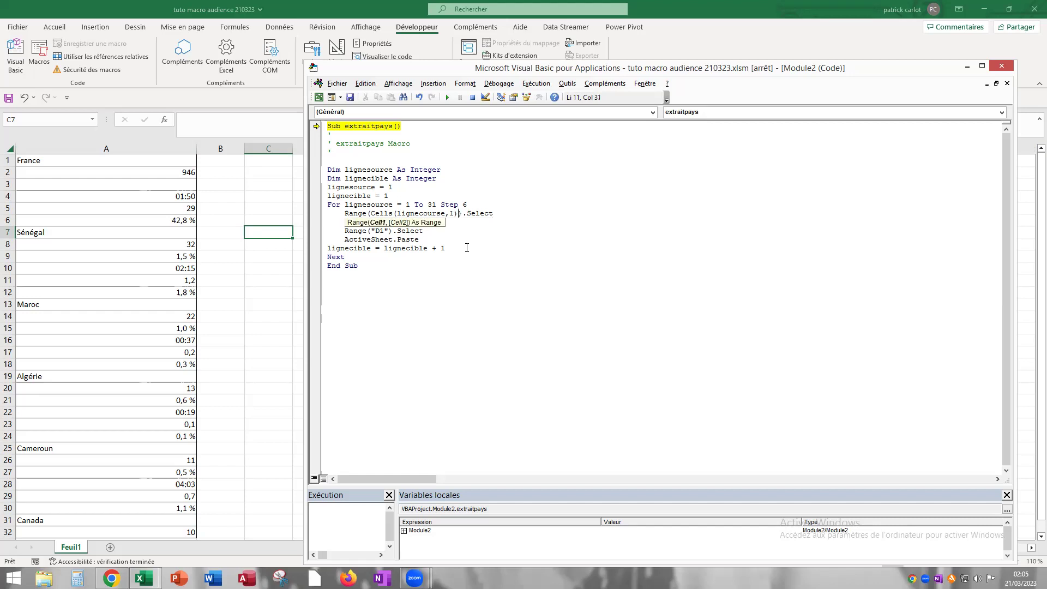
type(",")
type("(")
type("lignesource,1")
type(")")
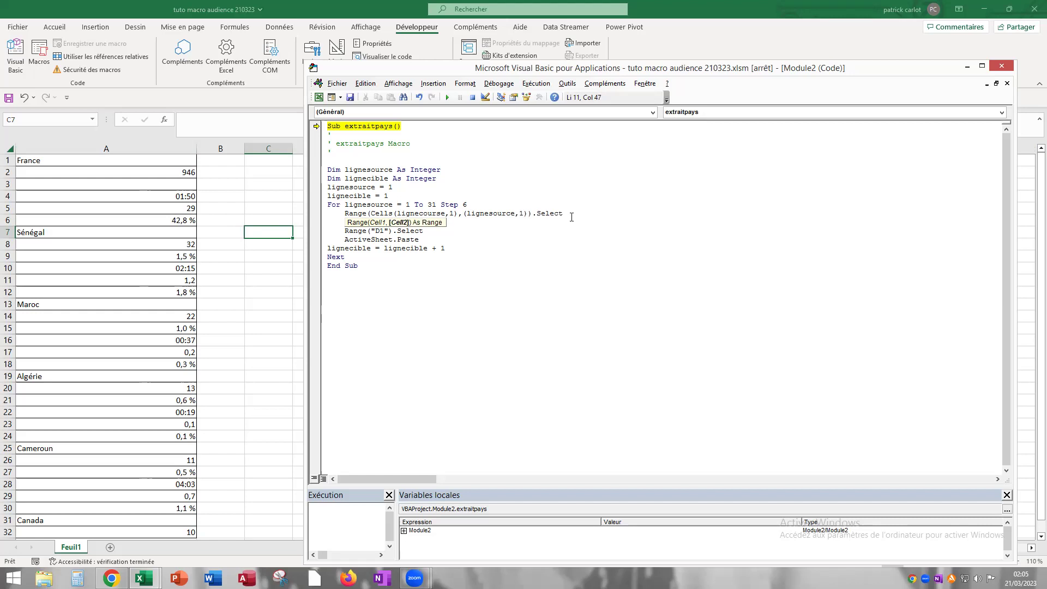
left_click(570, 214)
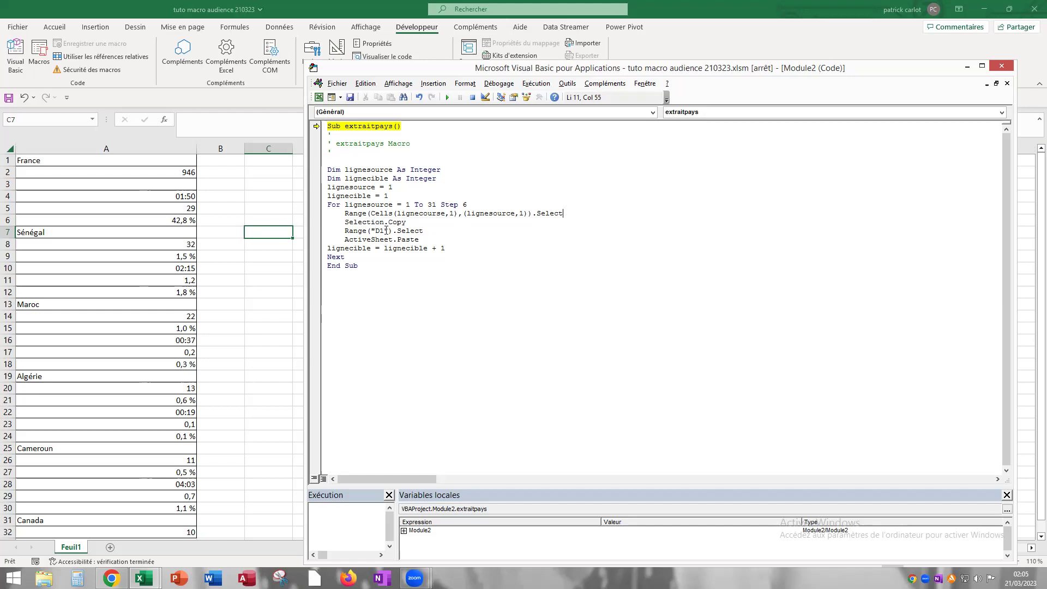
mouse_move(371, 214)
left_mouse_down()
mouse_move(495, 211)
mouse_move(502, 222)
left_mouse_up()
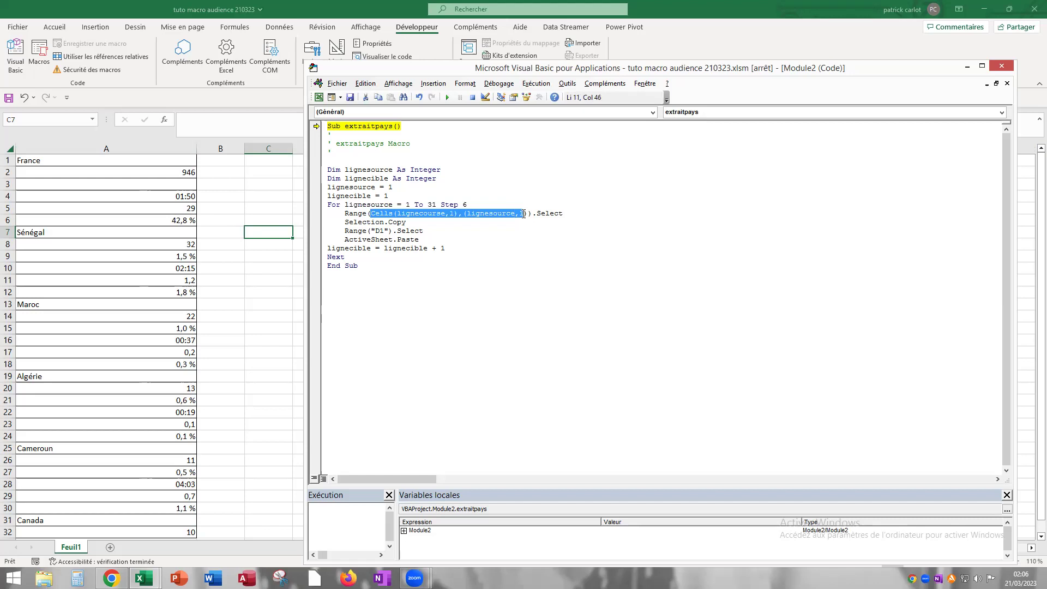
right_click(463, 216)
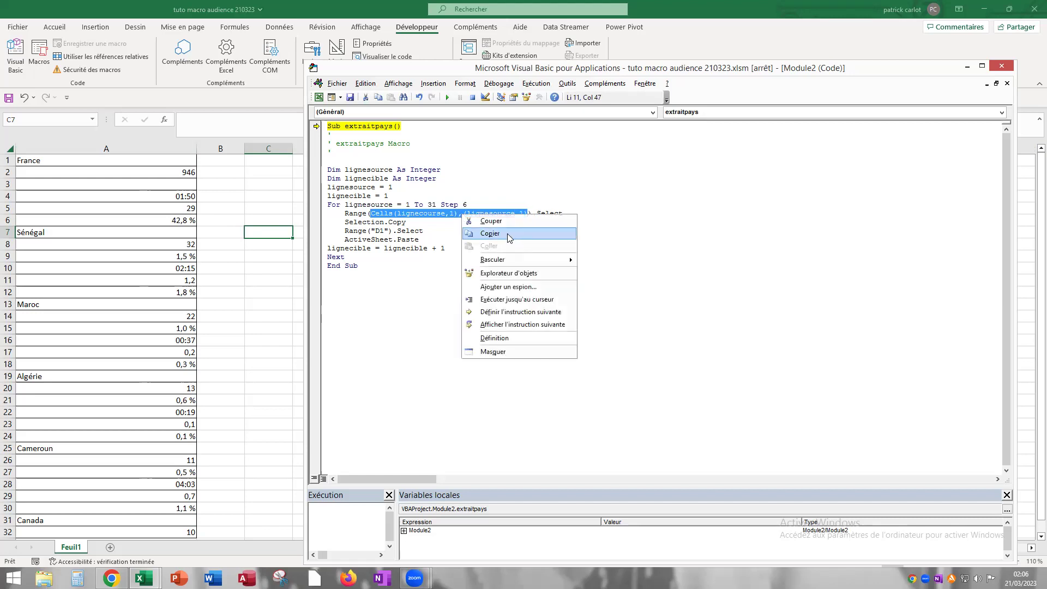
left_click(507, 233)
Add the missing Cells before the second argument to fix the compile error, and select D1
left_click(374, 231)
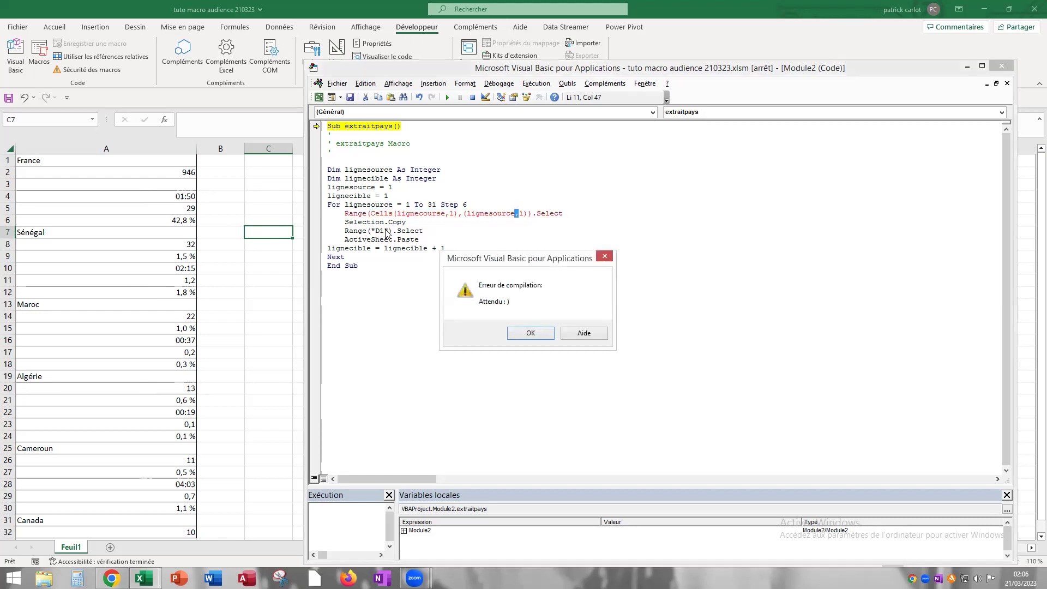
key("Return")
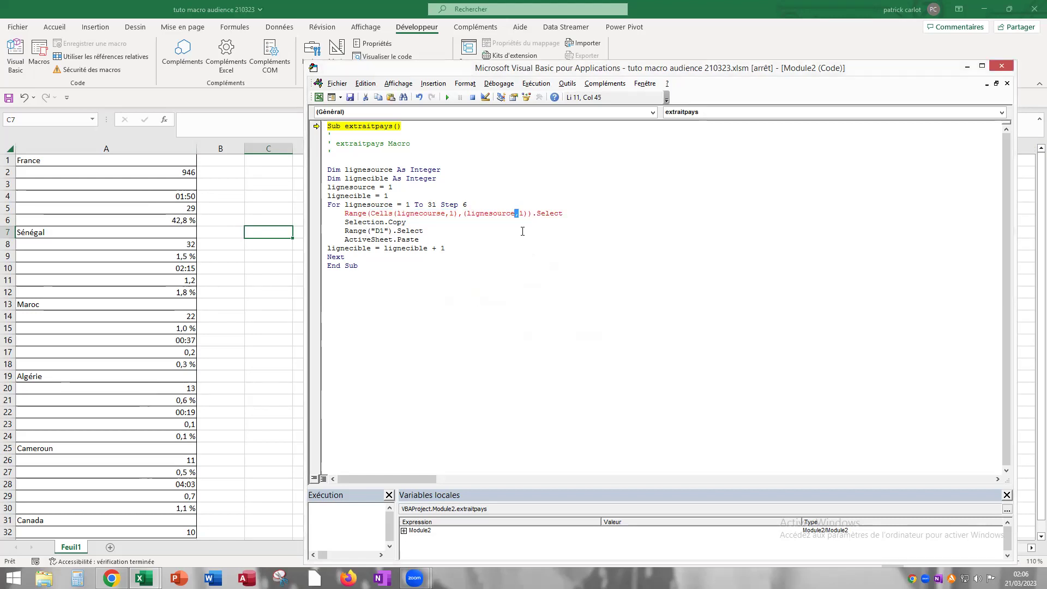
left_click(466, 213)
key("Left")
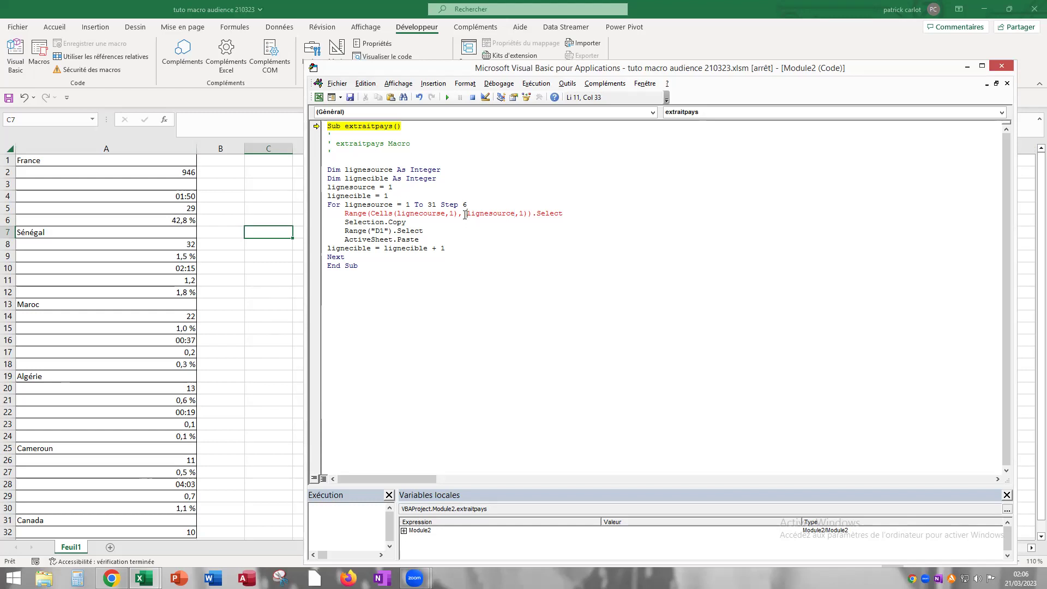
type("Cells")
key("End")
left_click_drag(371, 230, 388, 230)
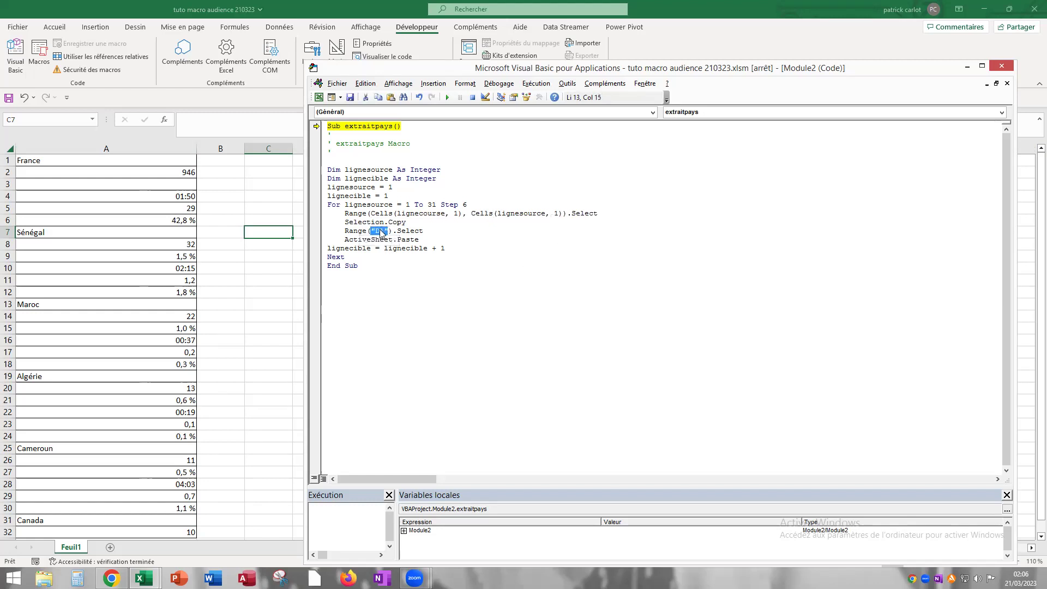
Paste the Cells arguments over D1 and change the first to Cells(lignecible, 4)
right_click(379, 229)
left_click(418, 262)
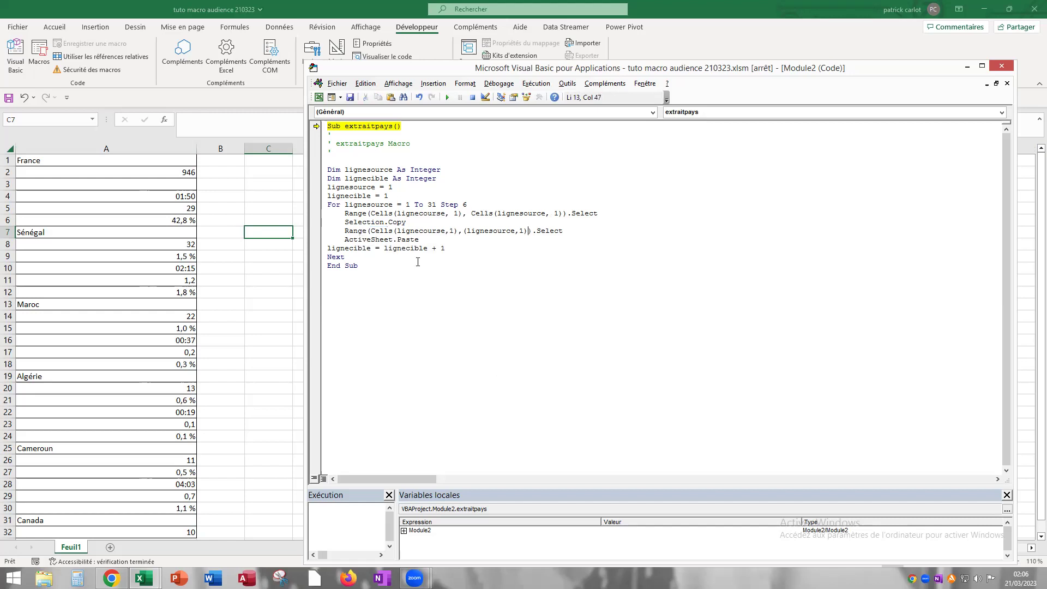
left_click(444, 231)
key("BackSpace")
key("BackSpace")
key("BackSpace")
key("BackSpace")
key("BackSpace")
key("BackSpace")
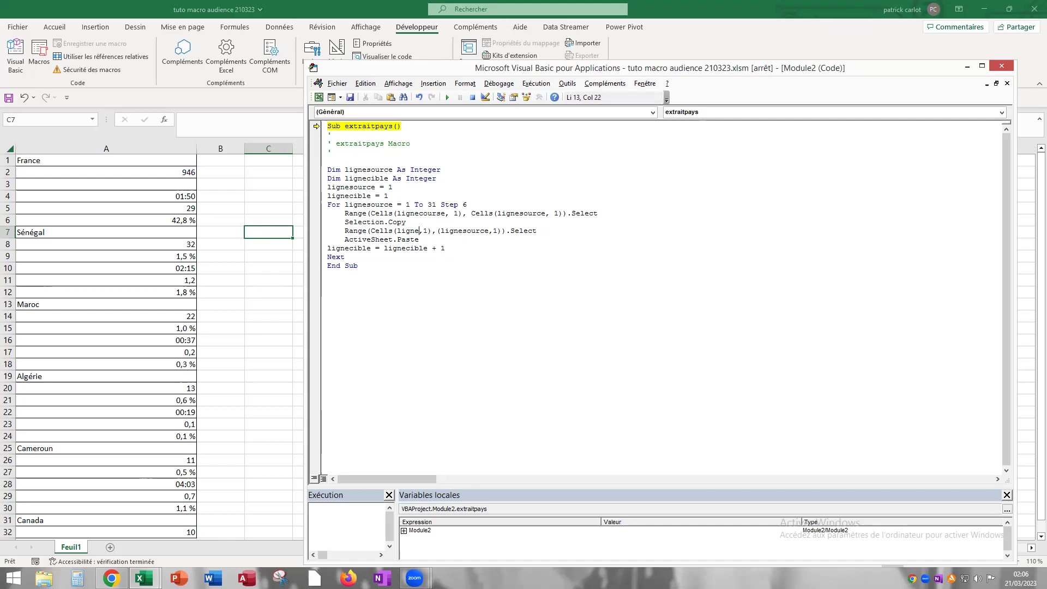
type("cible")
left_click(449, 231)
key("BackSpace")
type("4")
Change the second destination reference to Cells(lignecible, 4) and save the workbook
left_click_drag(523, 69, 570, 71)
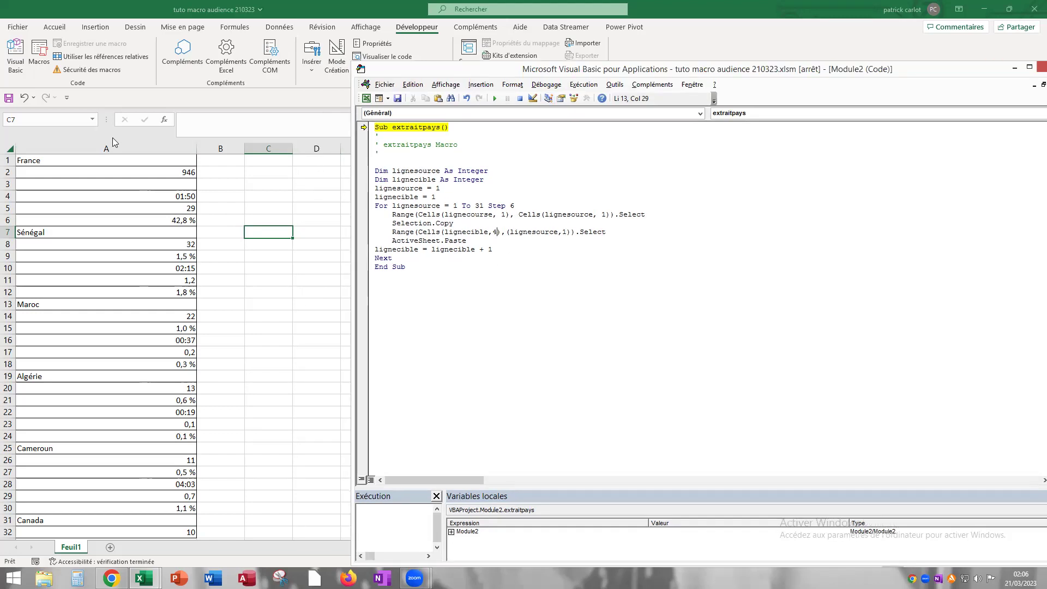
left_click(558, 232)
key("BackSpace")
key("BackSpace")
key("BackSpace")
key("BackSpace")
key("BackSpace")
key("BackSpace")
type("ci")
type("ble")
key("Right")
key("Delete")
type("4")
left_click(397, 98)
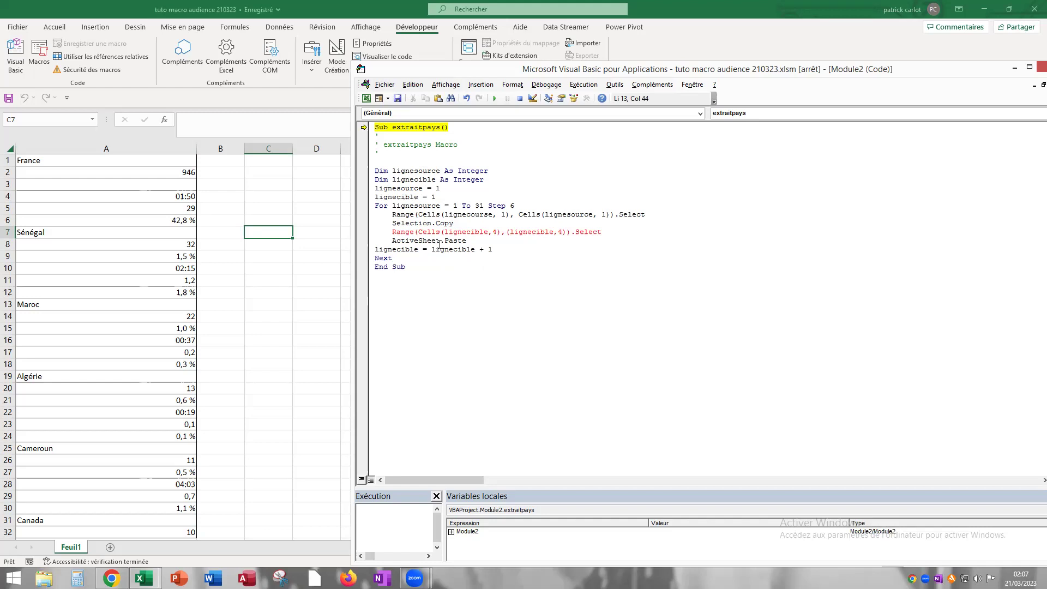
left_click(507, 232)
type("(")
type("Cells")
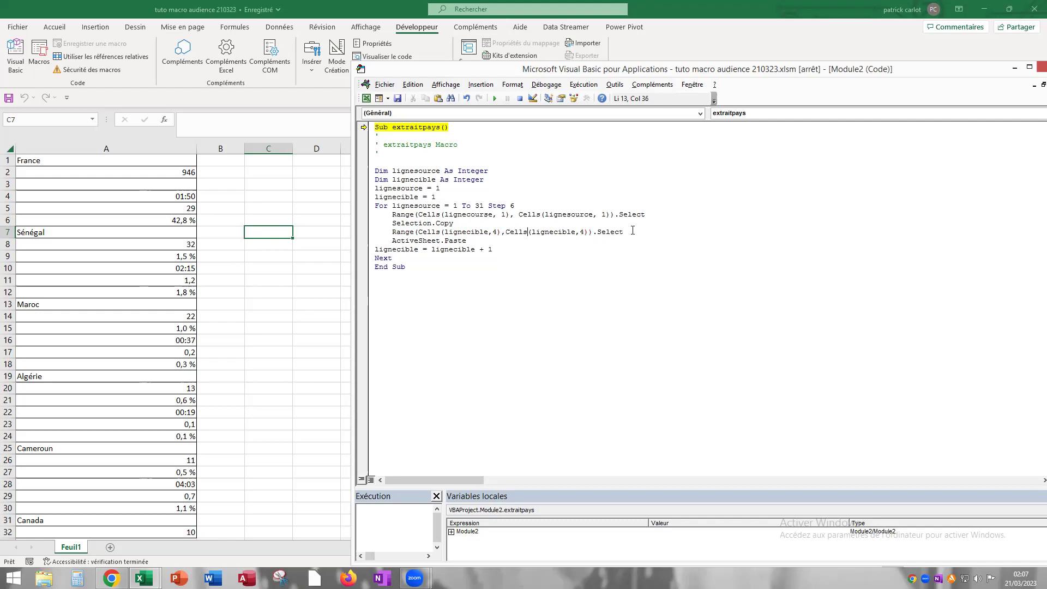
left_click(397, 98)
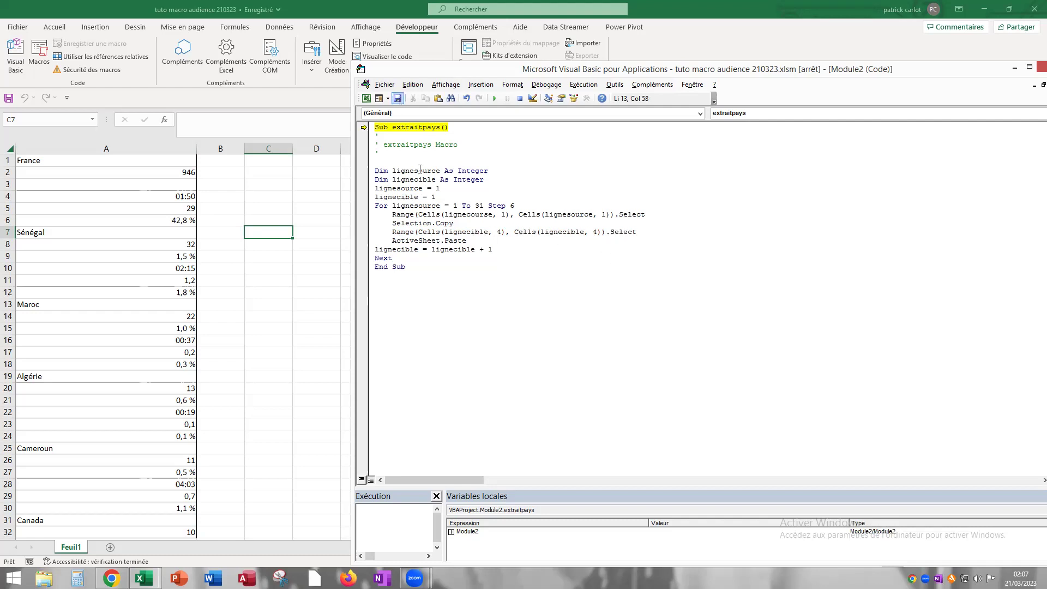
Close the VBA editor, run extraitpays, and debug the run-time error 1004
left_click(1040, 67)
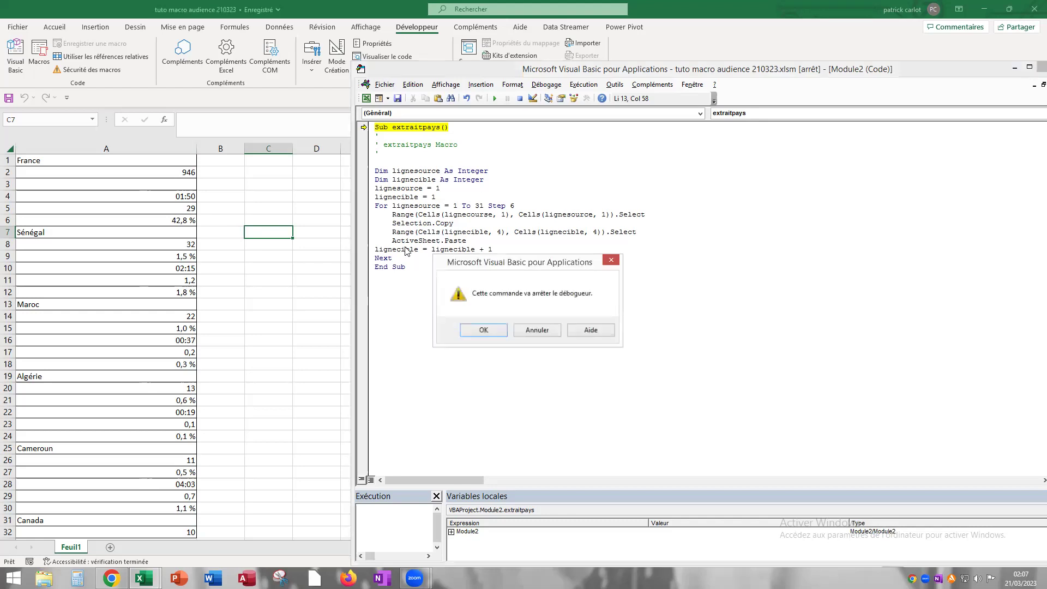
left_click(479, 331)
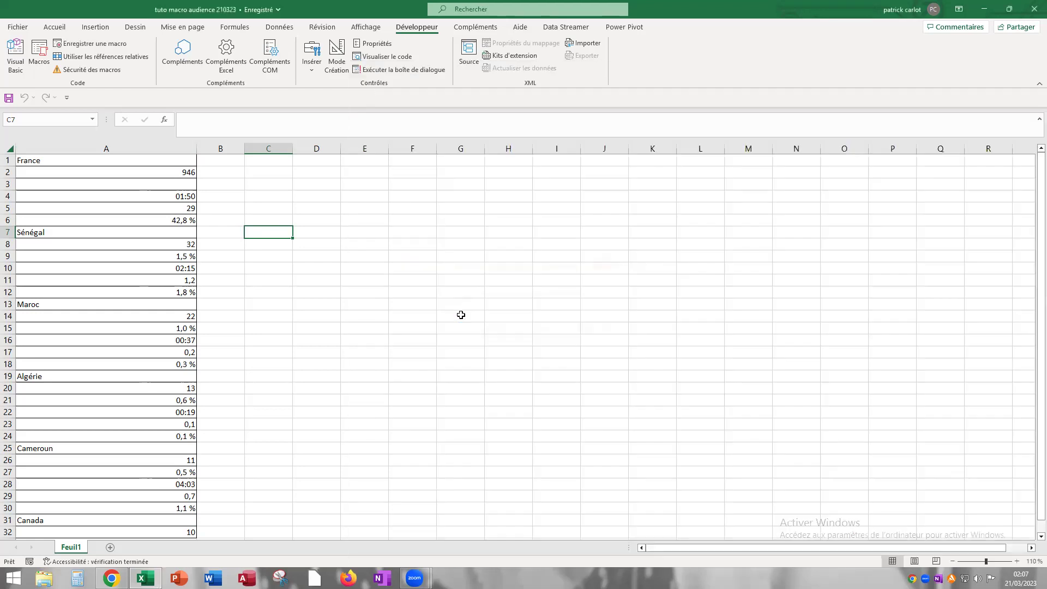
left_click(40, 55)
left_click(849, 188)
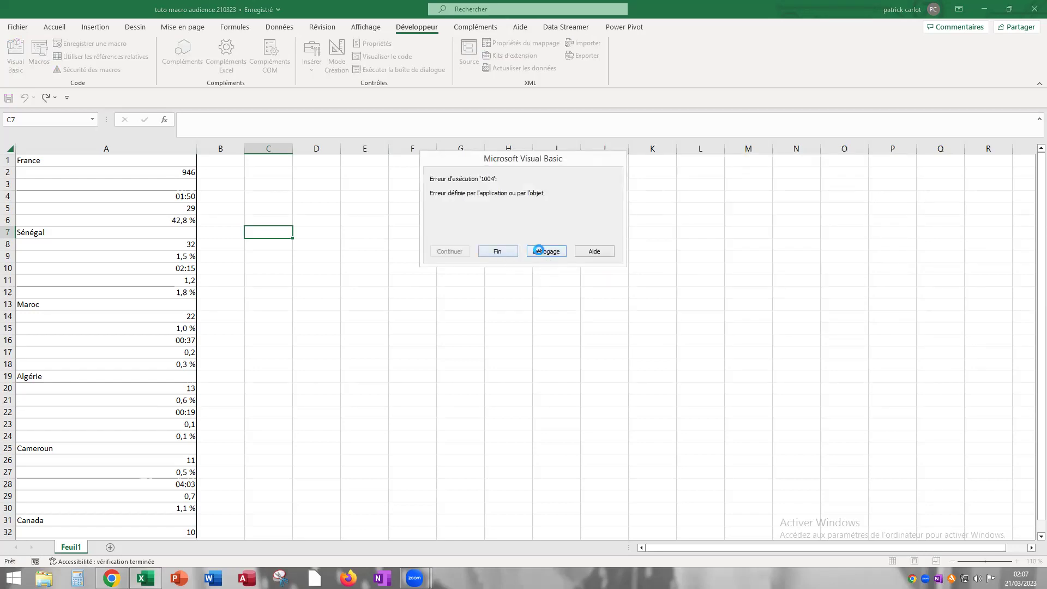
left_click(541, 253)
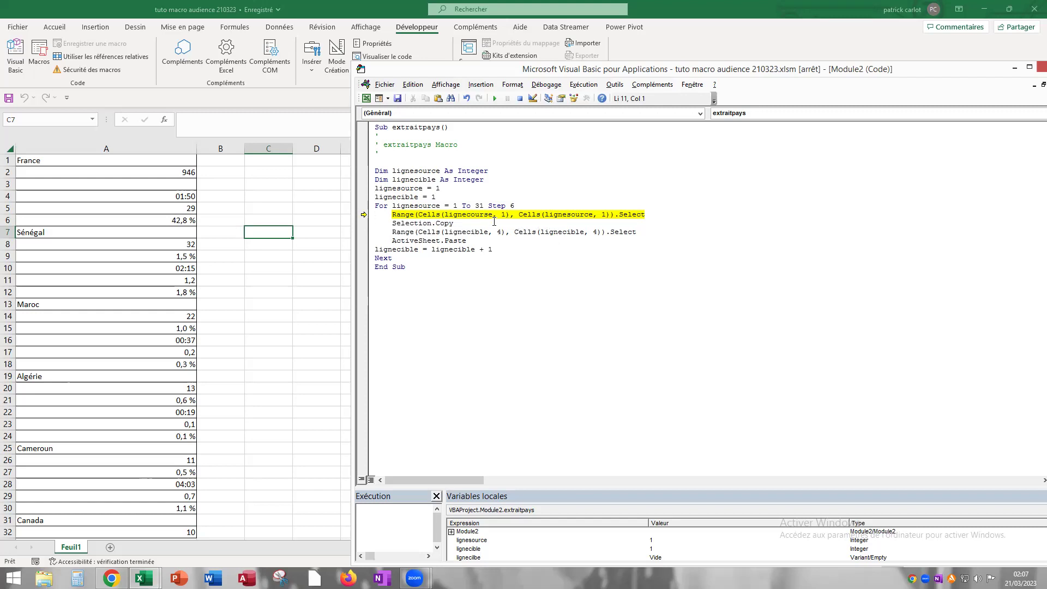
Correct the misspelled variable lignecourse to lignesource in the macro code
left_click(487, 214)
key("BackSpace")
key("BackSpace")
key("BackSpace")
key("BackSpace")
key("BackSpace")
type("sourc")
left_click(650, 217)
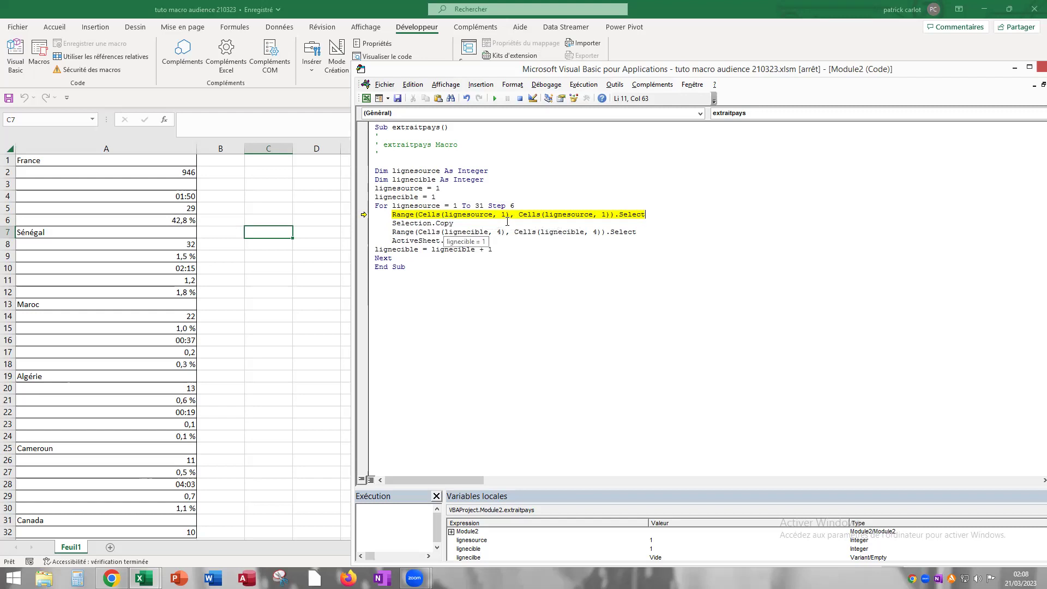
Stop the debugger, close the VBA editor and rerun the extraitpays macro
left_click(1040, 66)
left_click(486, 329)
left_click(39, 52)
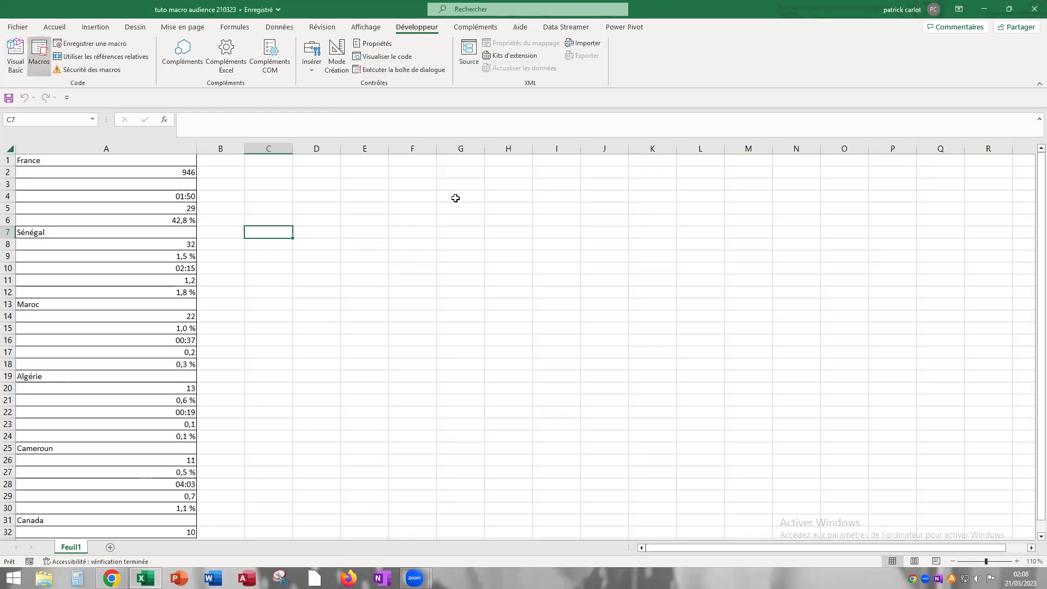
left_click(871, 186)
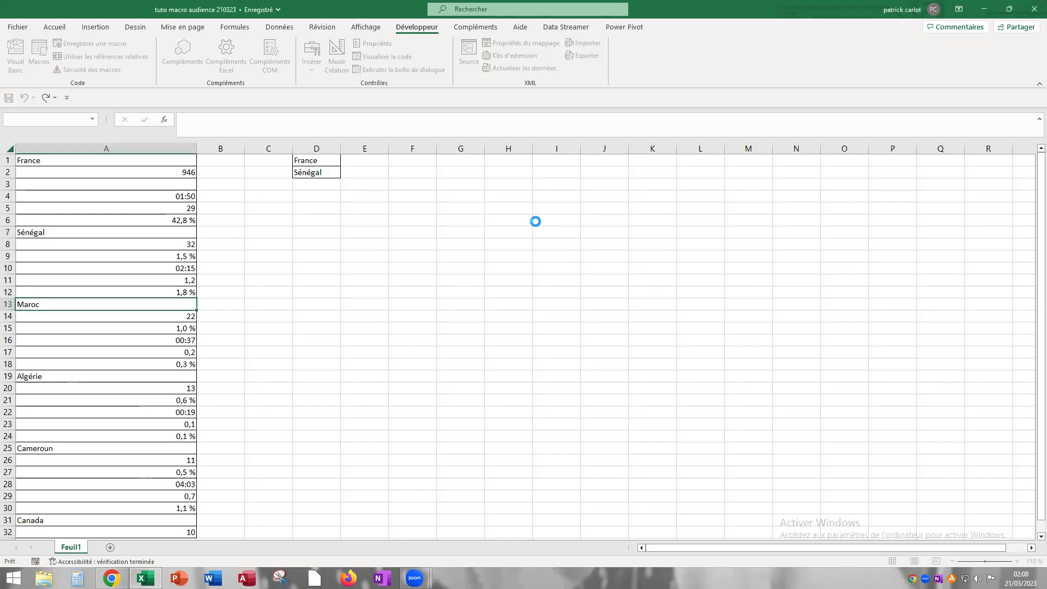